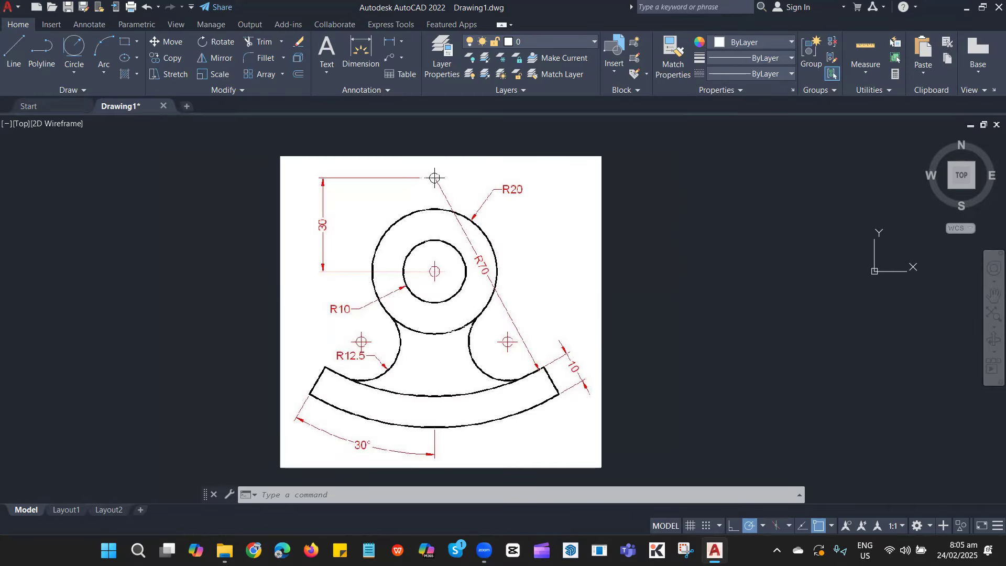
scroll(430, 251, up, 2)
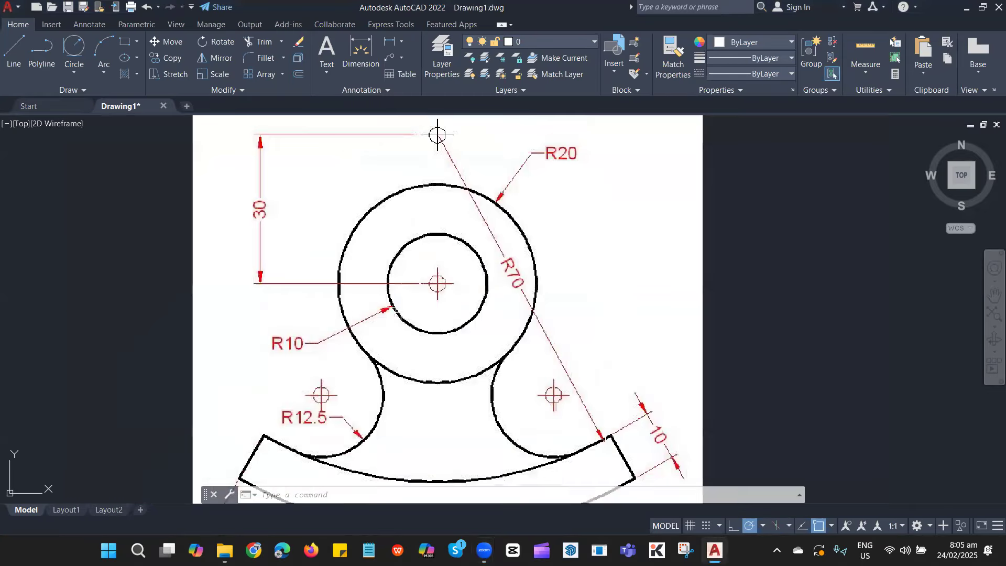
scroll(471, 259, down, 4)
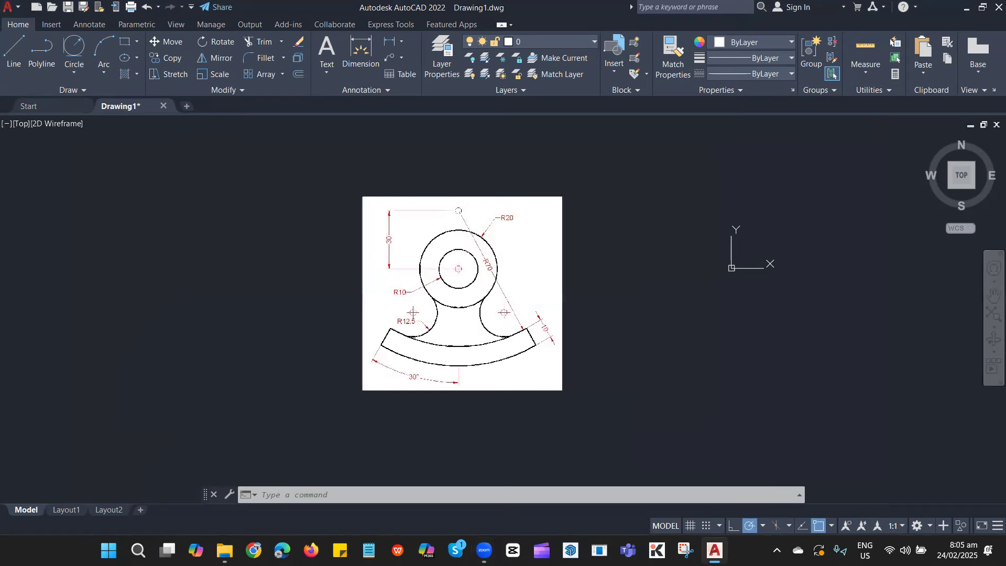
middle_drag(471, 260, 386, 266)
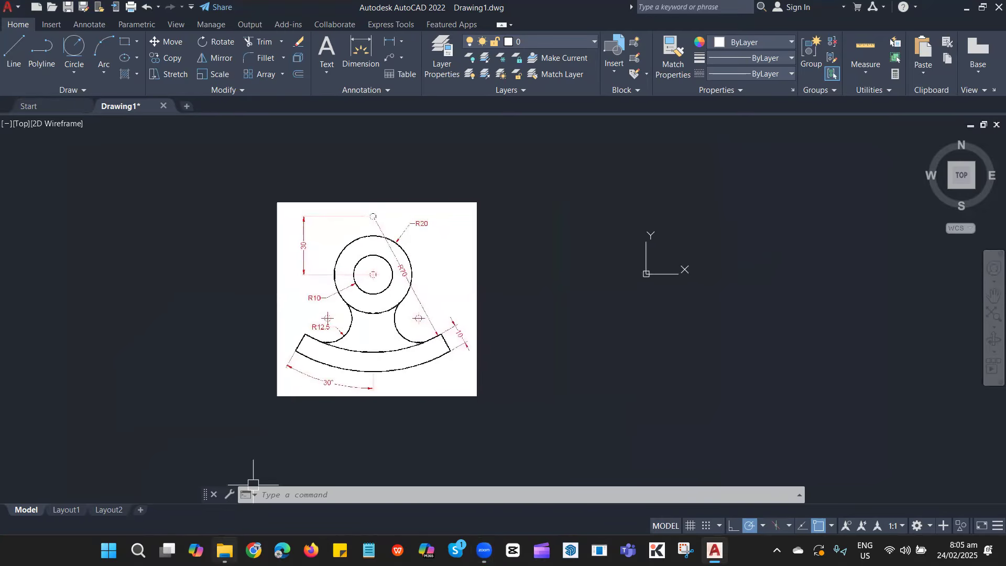
- Insert the e1a8582ac681e736f661e3e638394f58 image from the Desktop folder at the reference image's lower-right corner, with scale factor 1 and rotation 0
mouse_move(225, 549)
click(231, 493)
scroll(217, 414, down, 10)
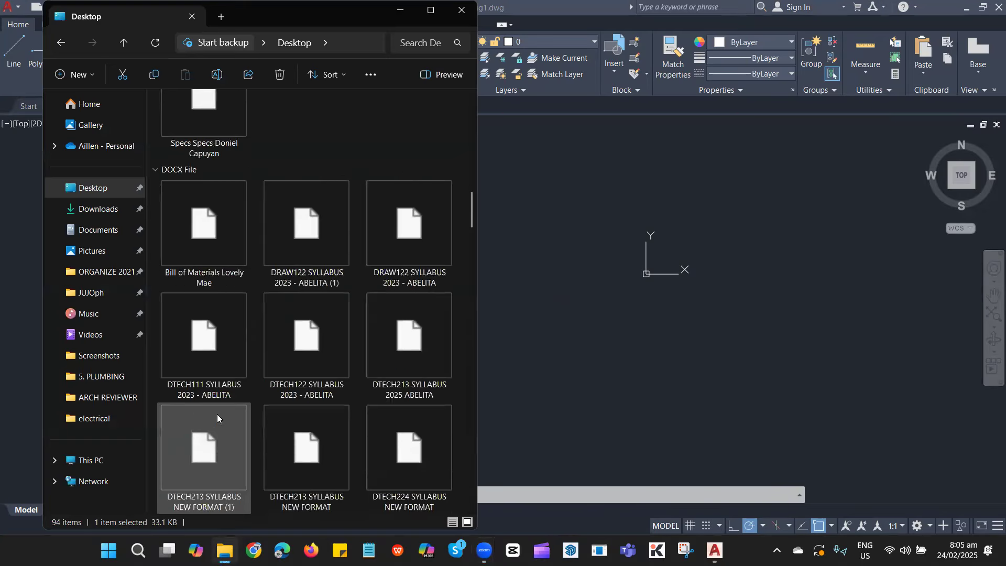
scroll(220, 414, down, 10)
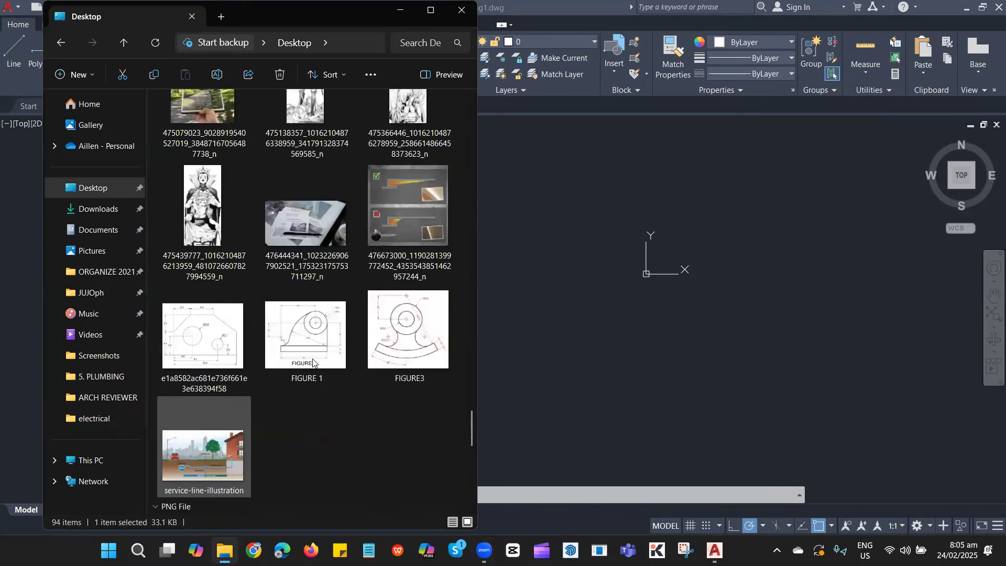
mouse_move(307, 346)
mouse_down()
mouse_move(341, 354)
mouse_move(461, 326)
mouse_move(314, 340)
mouse_up()
click(207, 362)
drag(198, 352, 488, 339)
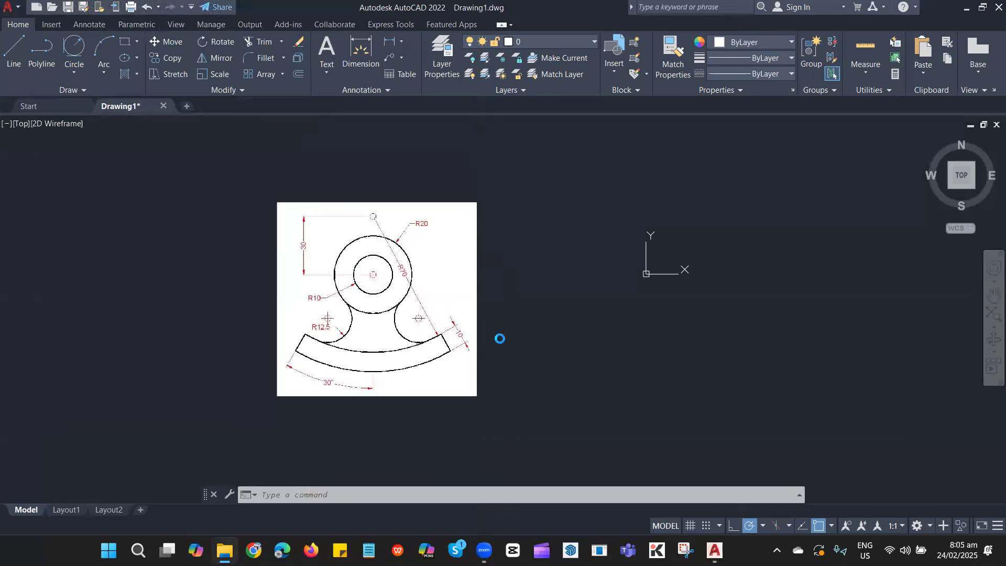
click(477, 396)
click(477, 396)
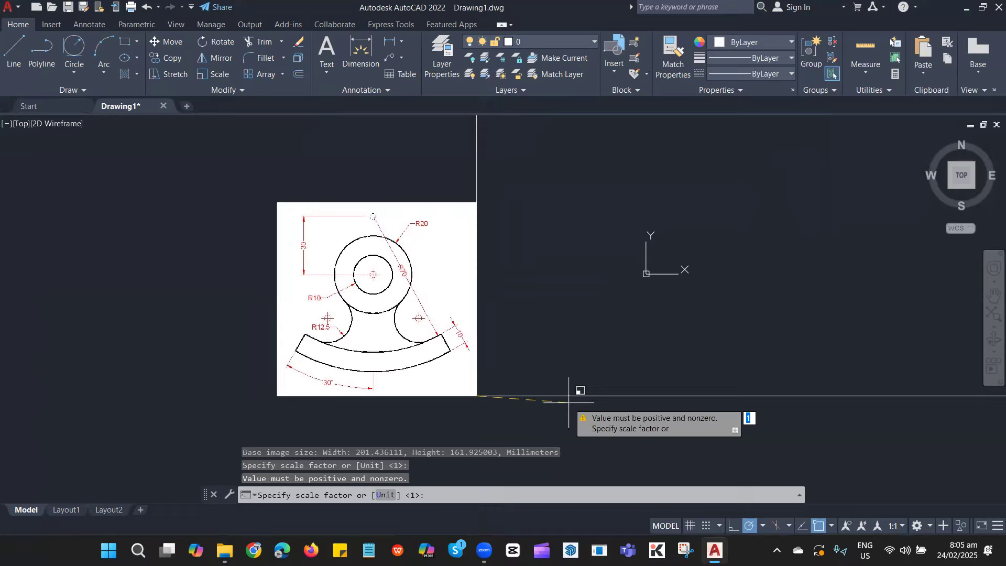
click(480, 397)
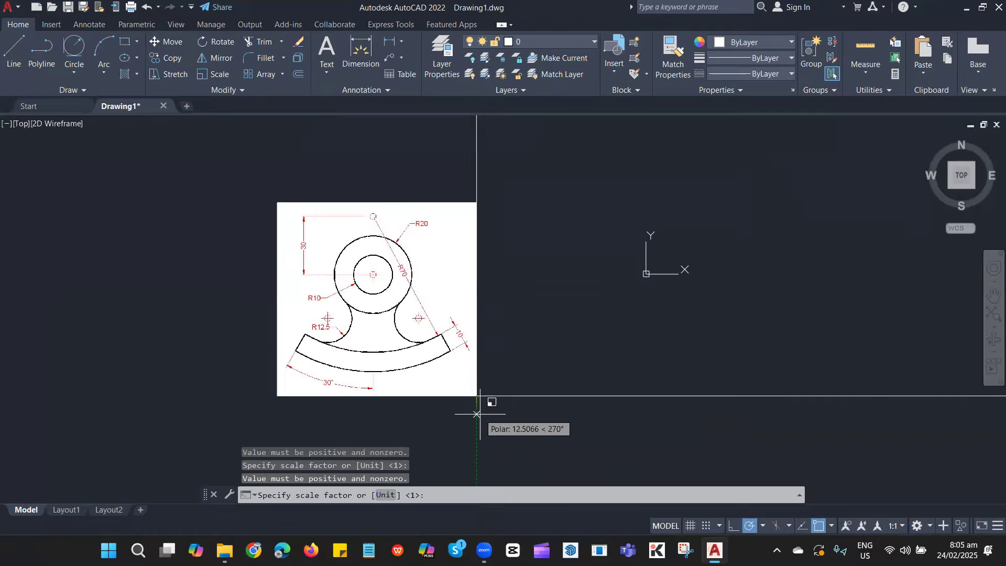
key(Return)
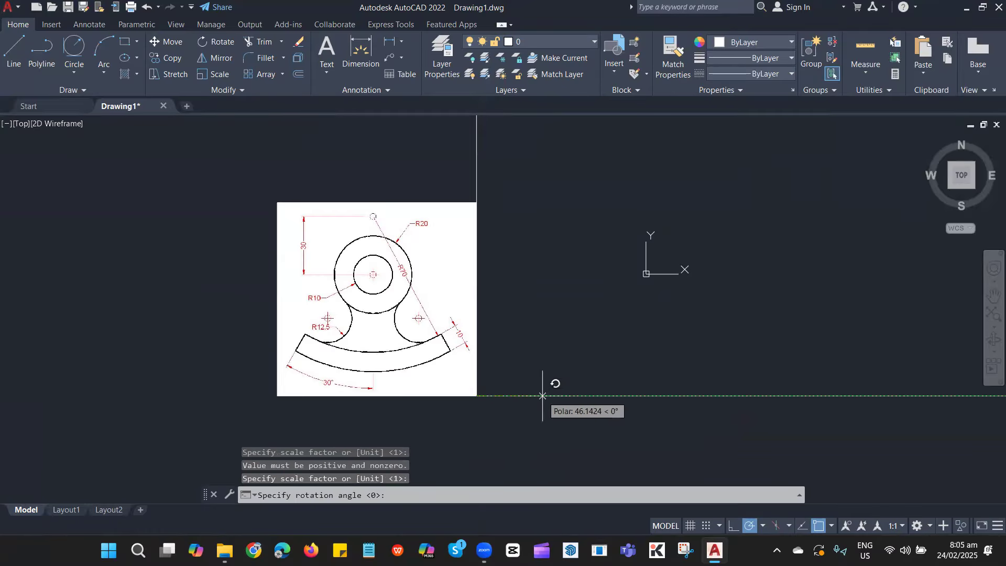
key(Return)
- Erase the newly inserted plate image, keeping only the original reference image
scroll(501, 381, down, 13)
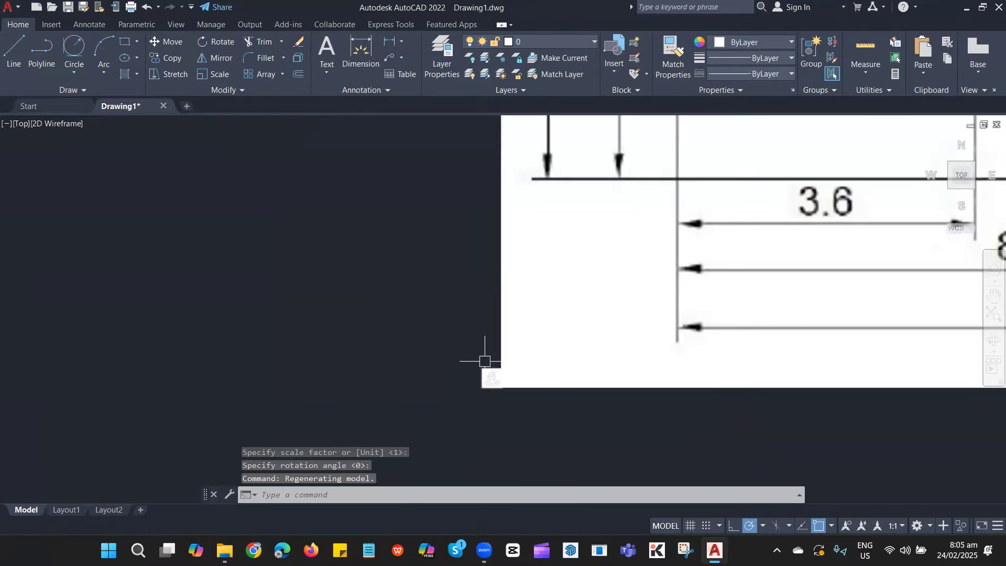
scroll(510, 295, up, 6)
middle_drag(588, 386, 404, 151)
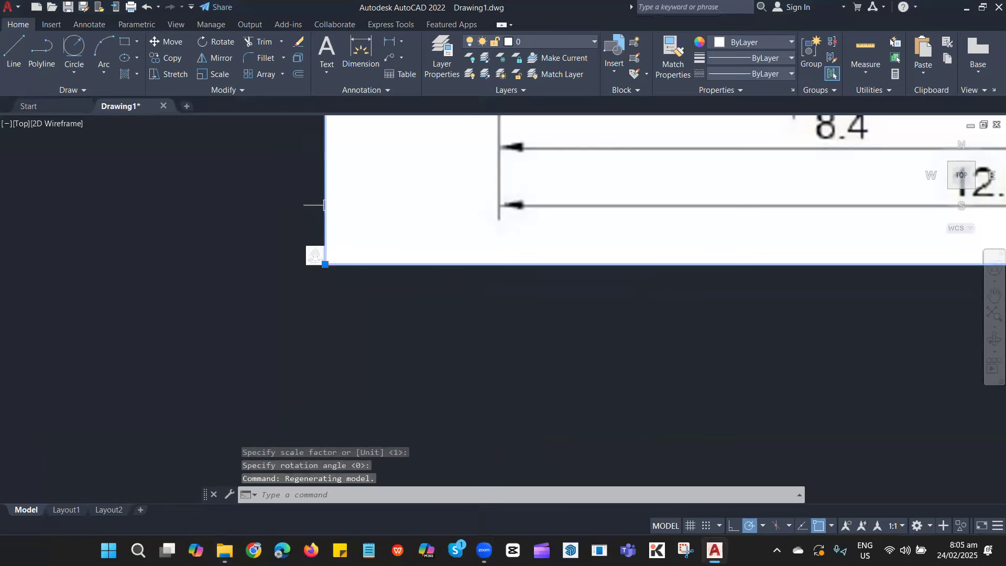
click(315, 264)
key(Delete)
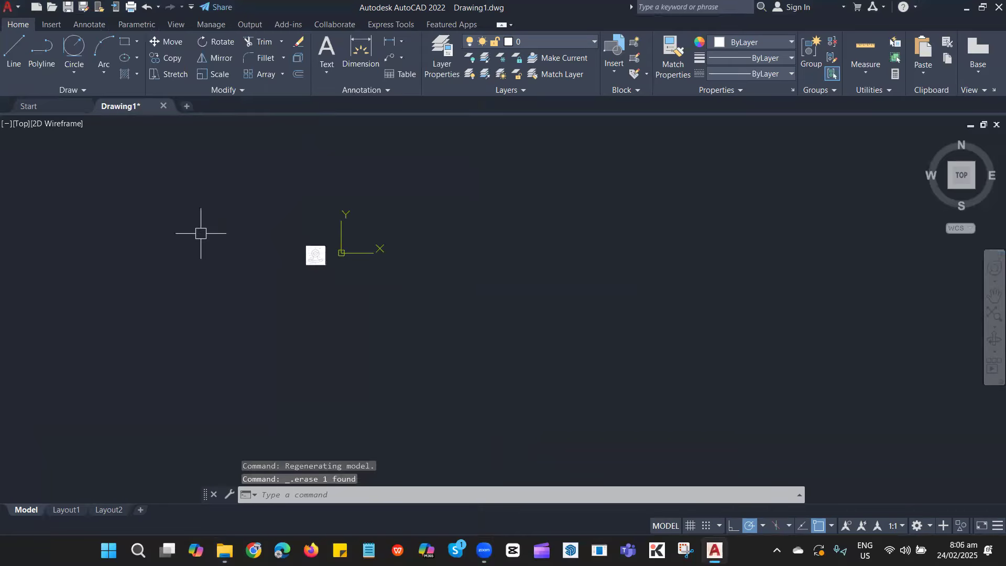
- Place a point at the origin 0,0 beside the reference image as the centre of the concentric circles
scroll(338, 231, up, 8)
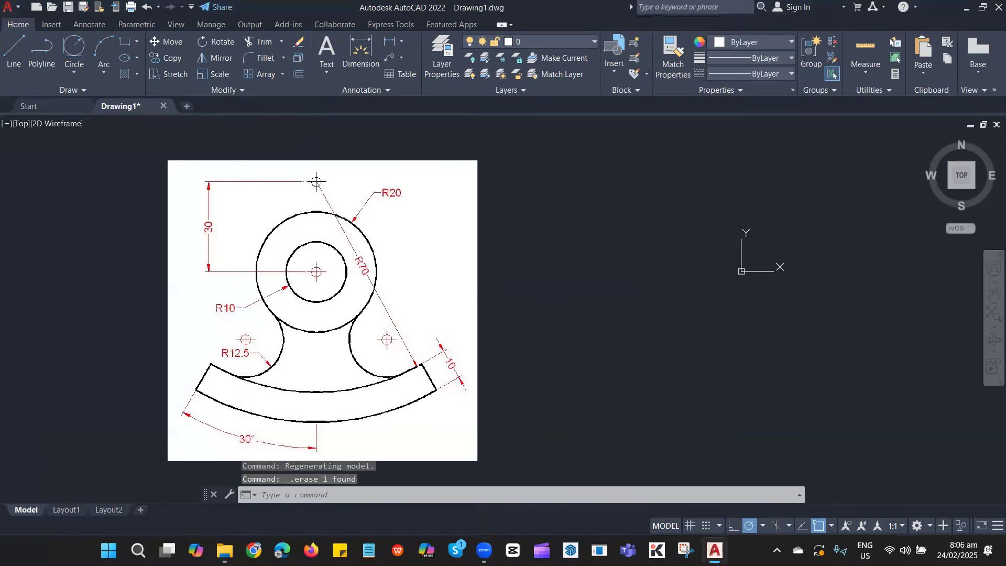
middle_drag(534, 284, 472, 276)
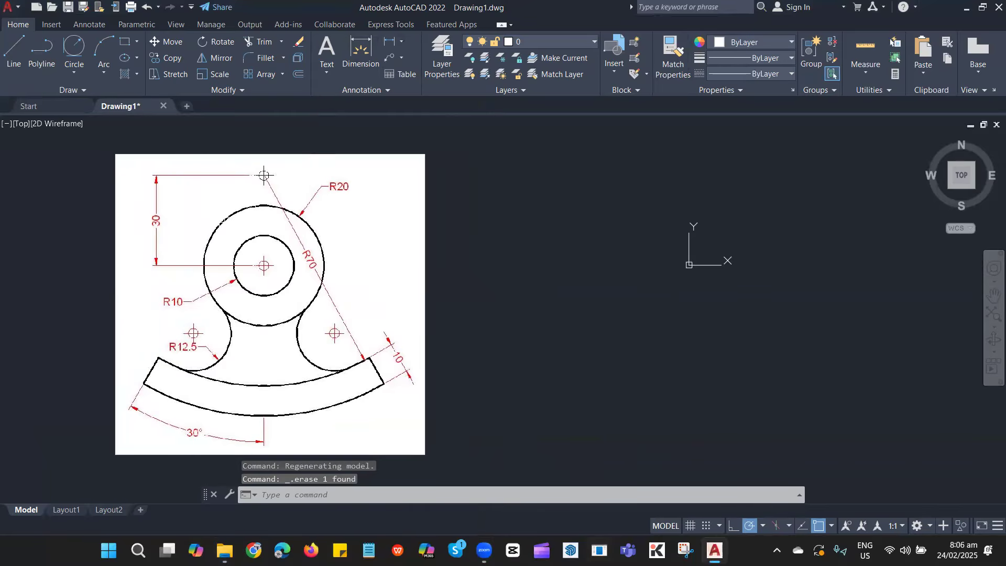
scroll(263, 175, up, 2)
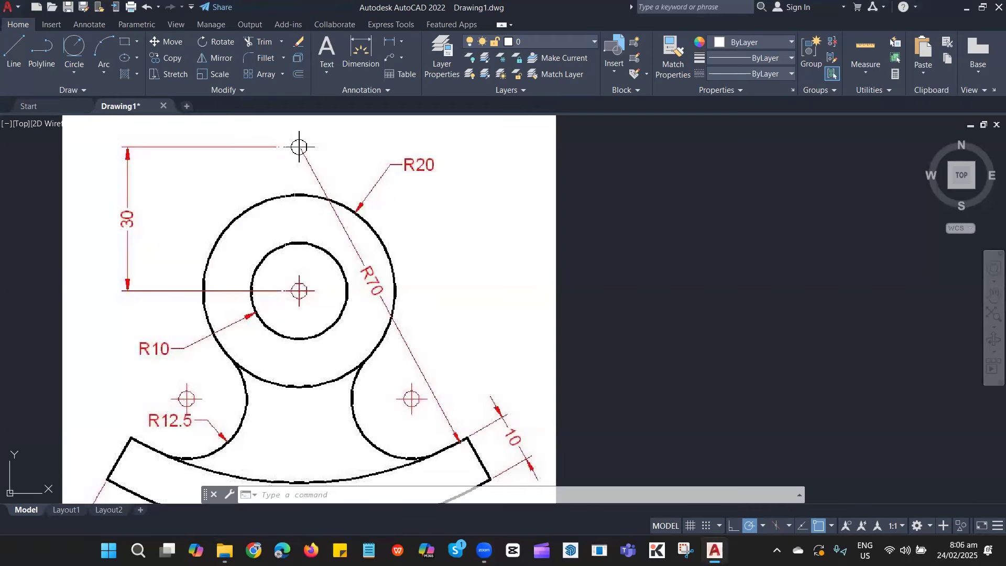
scroll(299, 147, down, 2)
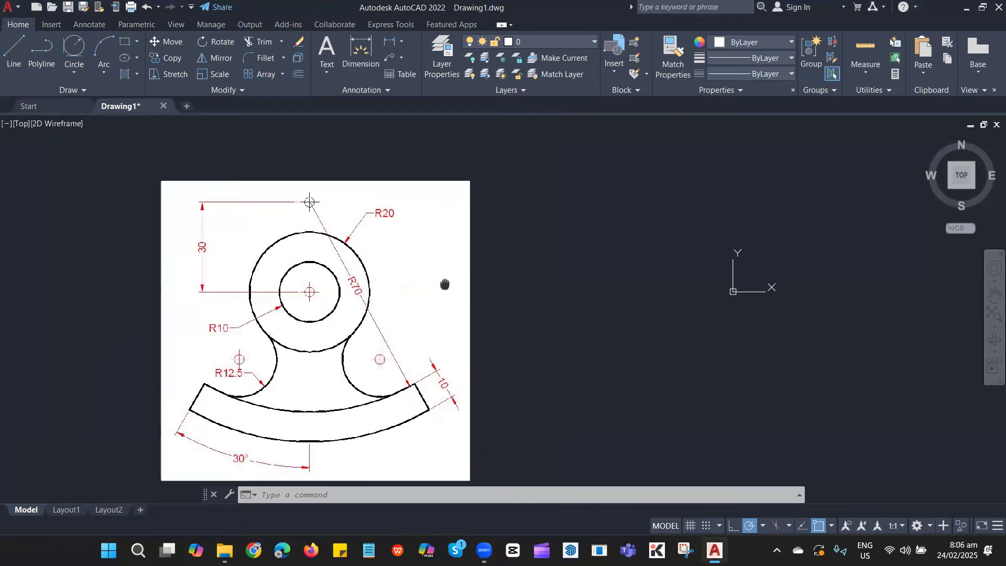
scroll(262, 173, up, 2)
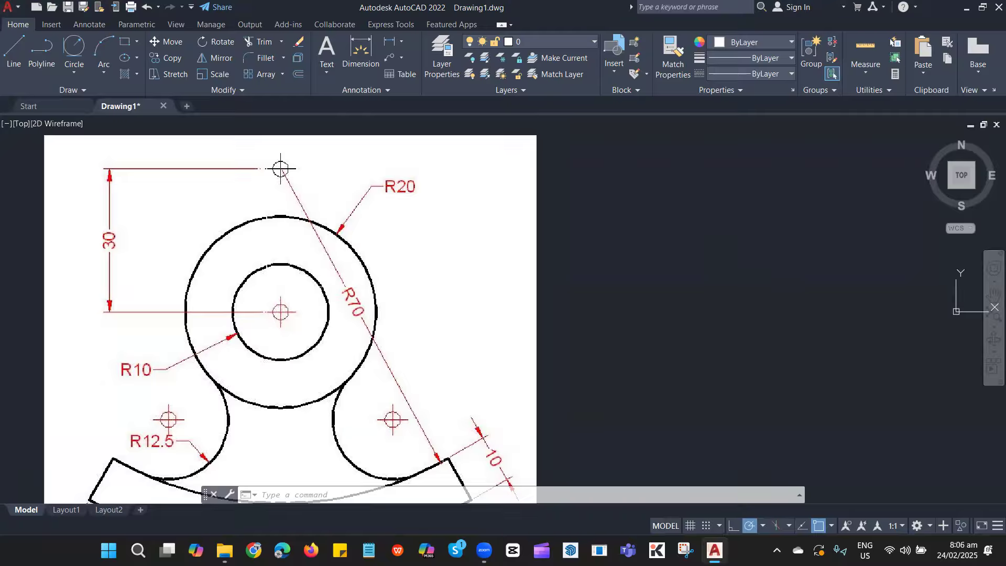
scroll(502, 312, down, 2)
mouse_move(708, 344)
middle_down()
mouse_move(568, 297)
mouse_move(569, 308)
middle_up()
text(PO)
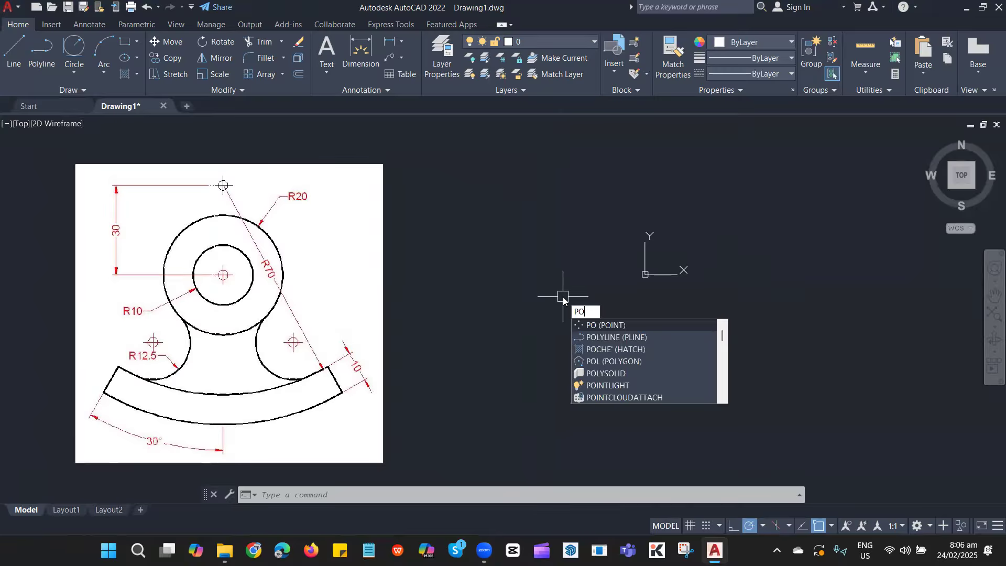
key(Return)
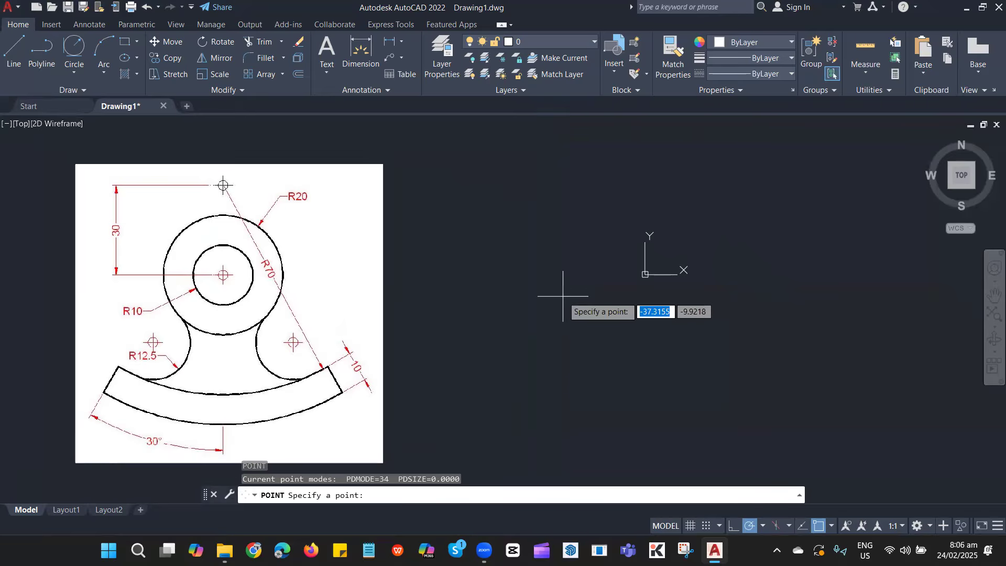
text(0)
key(Tab)
text(0)
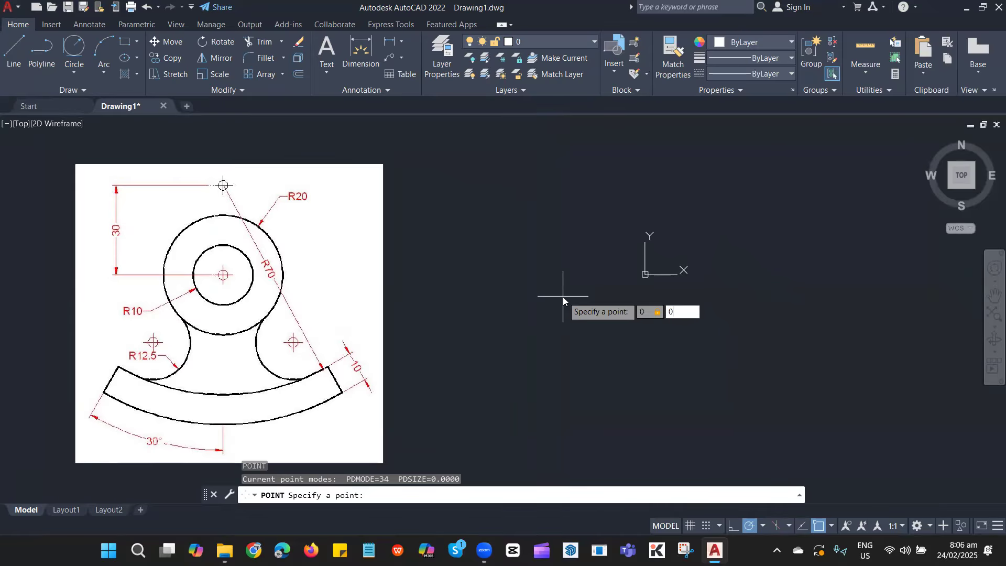
key(Return)
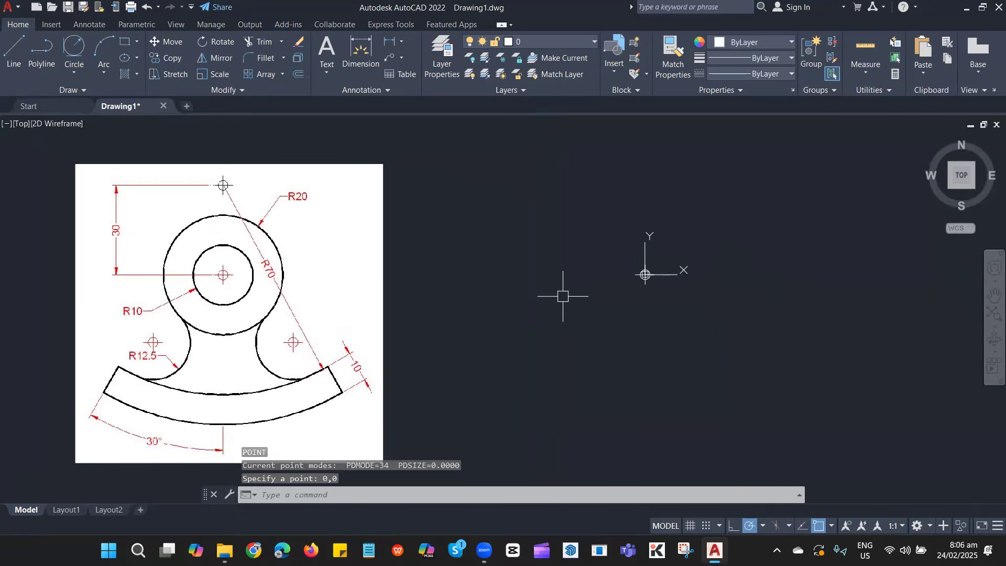
- Set the point style to the circle with a plus-shaped cross using DDPTYPE
scroll(644, 279, up, 12)
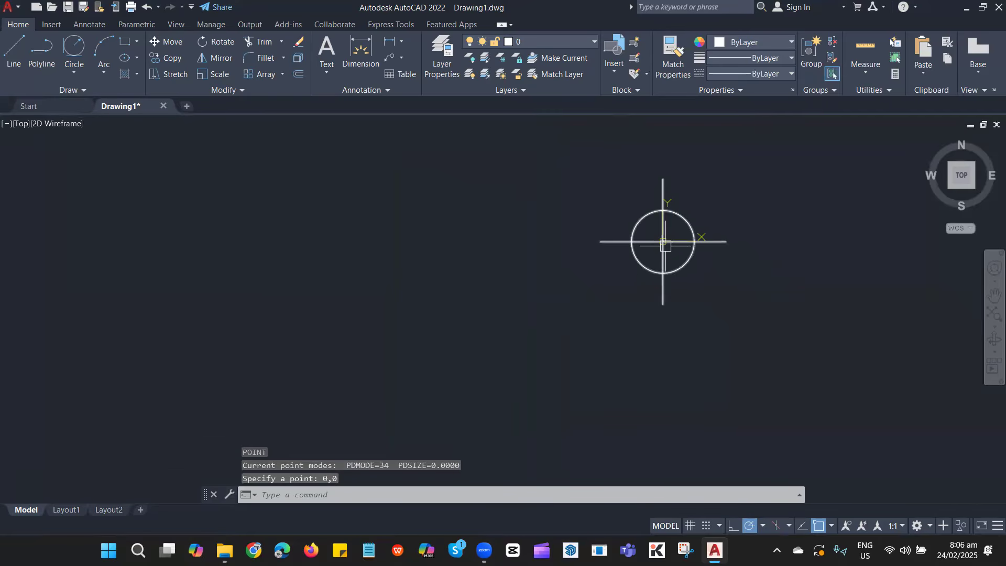
scroll(587, 275, down, 6)
scroll(613, 239, up, 4)
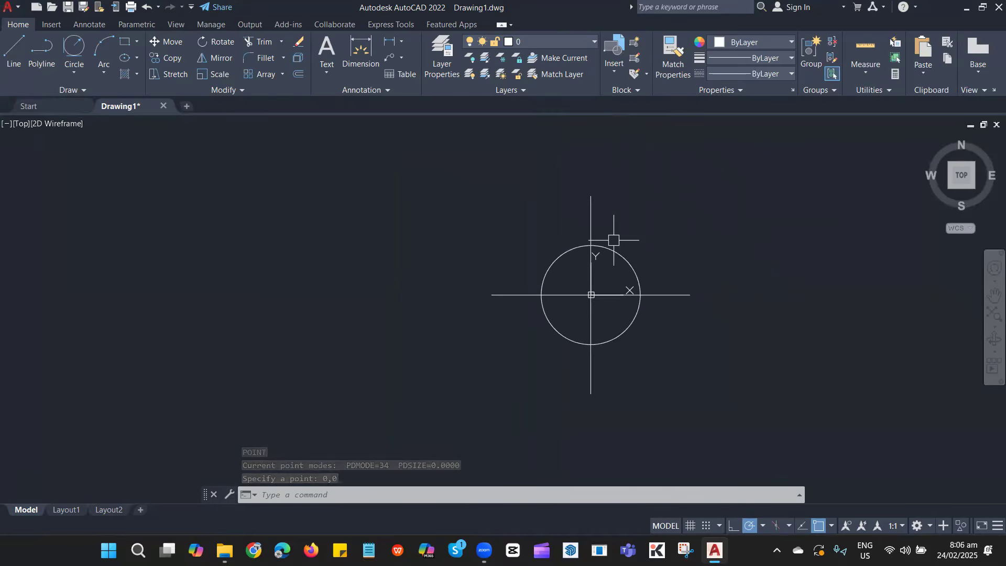
scroll(608, 288, down, 10)
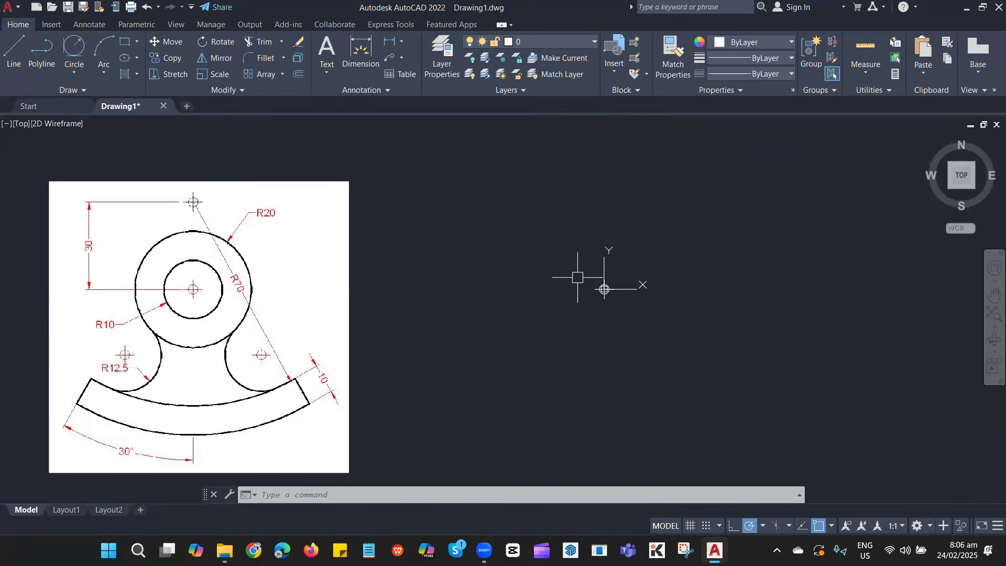
text(ddp)
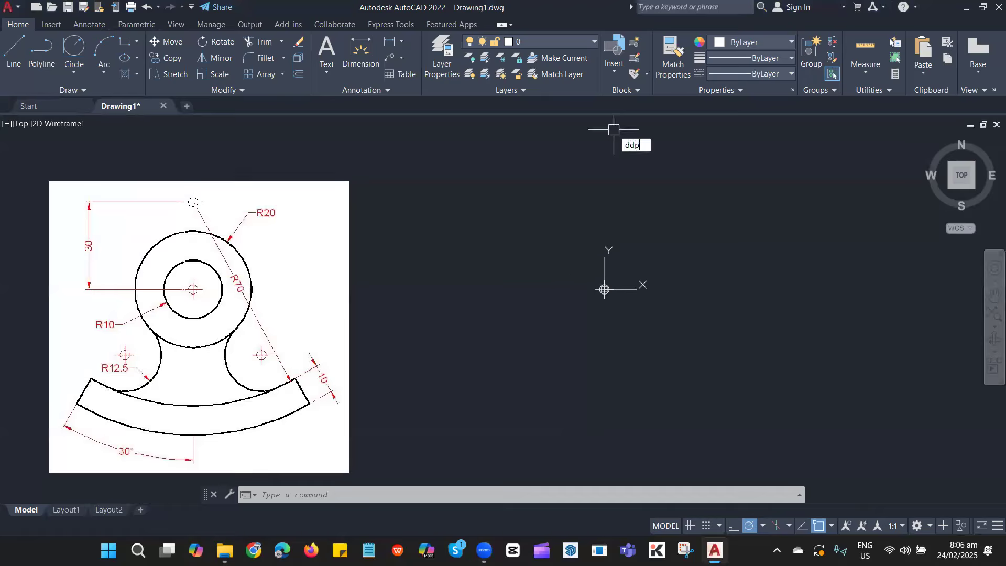
text(ty)
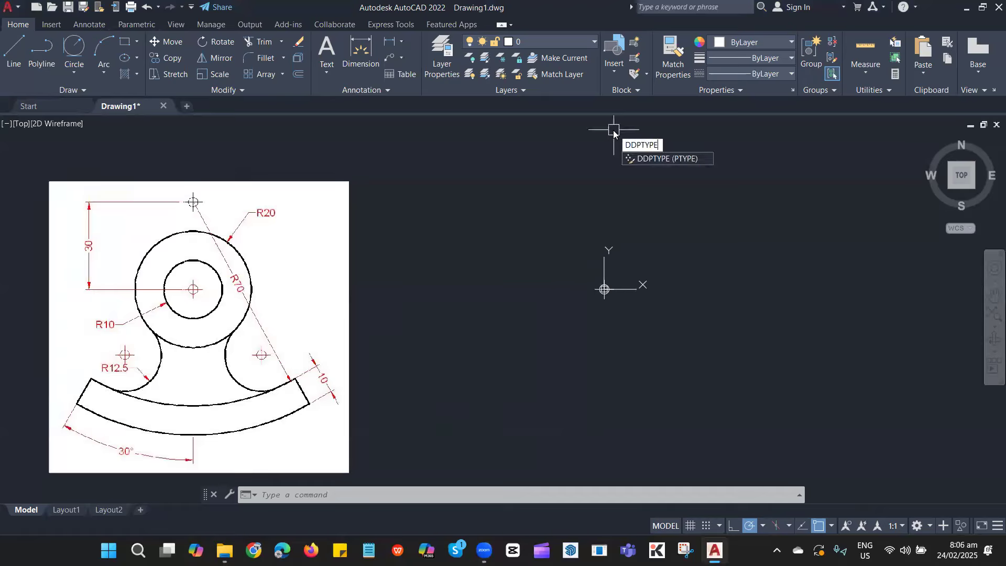
text(pe)
key(Return)
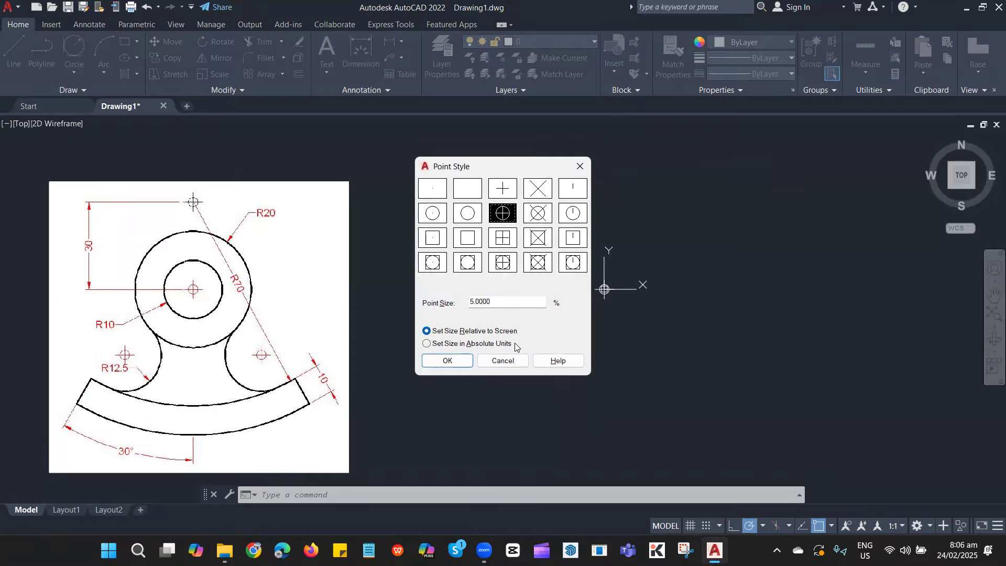
click(538, 217)
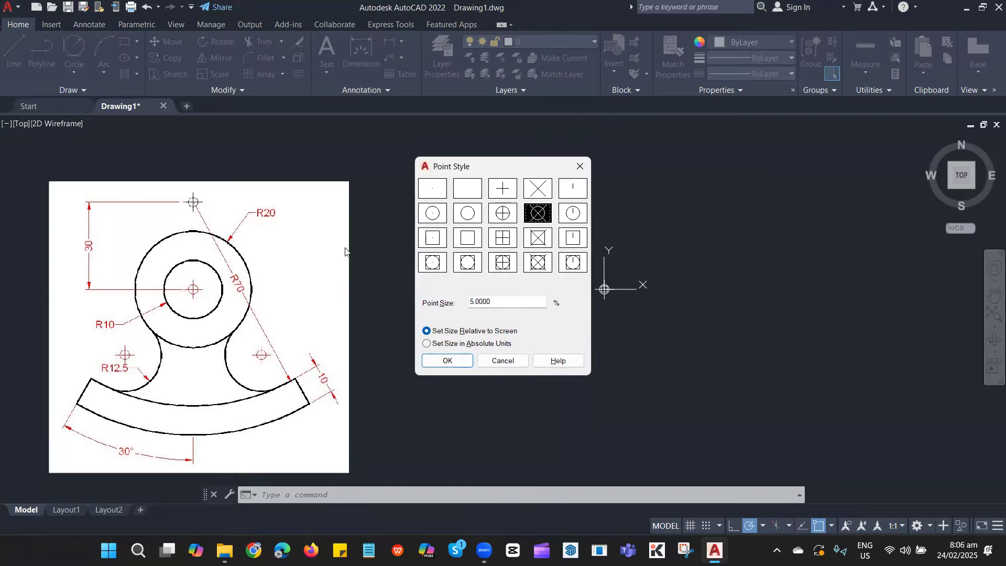
click(502, 212)
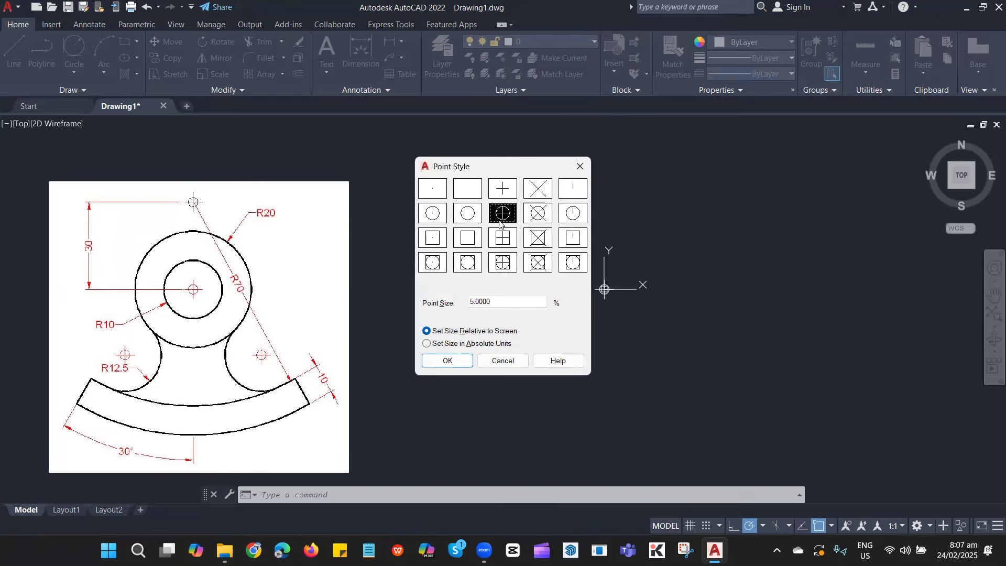
click(446, 361)
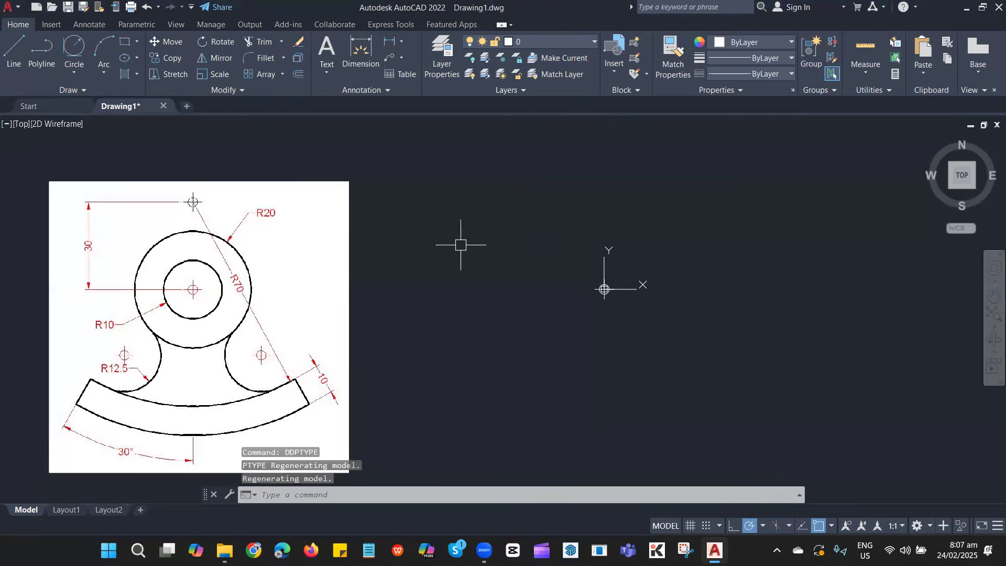
- Place a point at 0,30, directly above the origin point, as the centre of the large arcs
scroll(192, 202, up, 2)
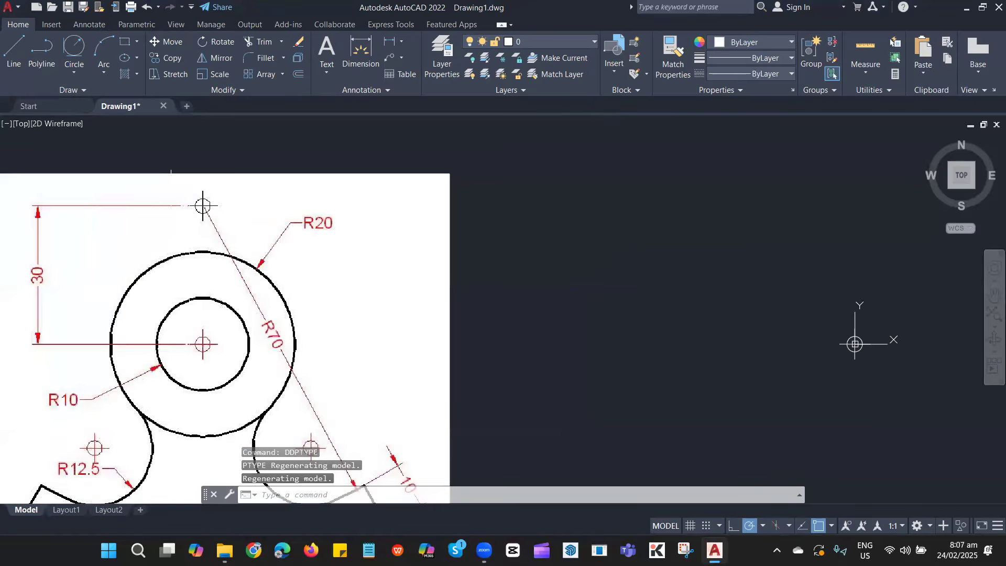
middle_drag(119, 239, 281, 208)
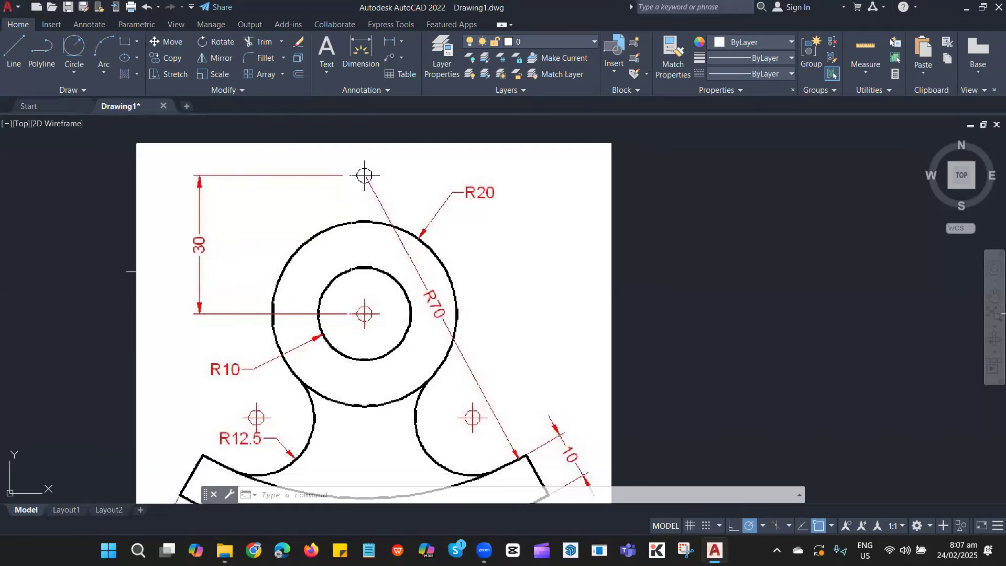
scroll(588, 227, down, 3)
mouse_move(692, 251)
middle_down()
mouse_move(674, 272)
mouse_move(588, 294)
middle_up()
text(PO)
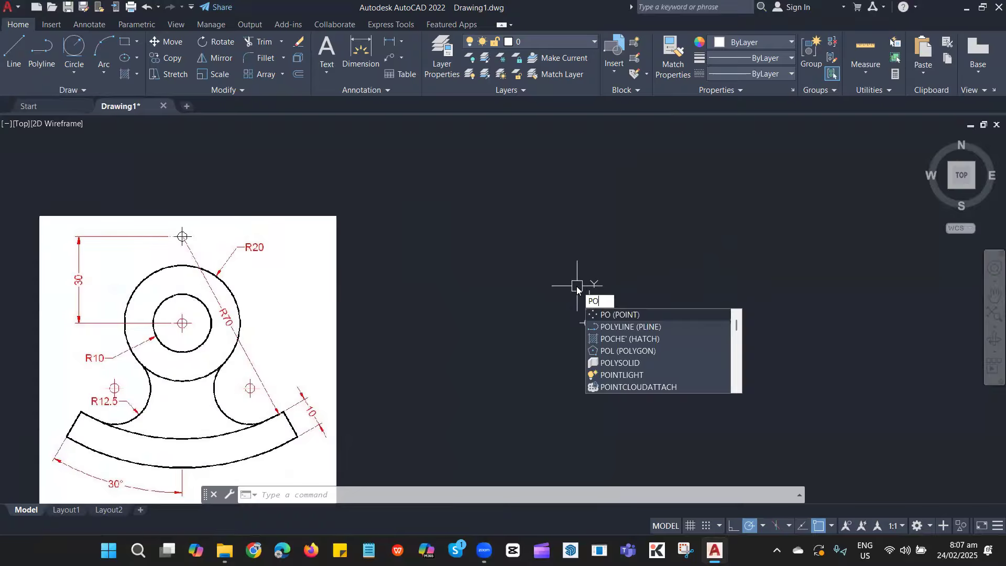
key(Return)
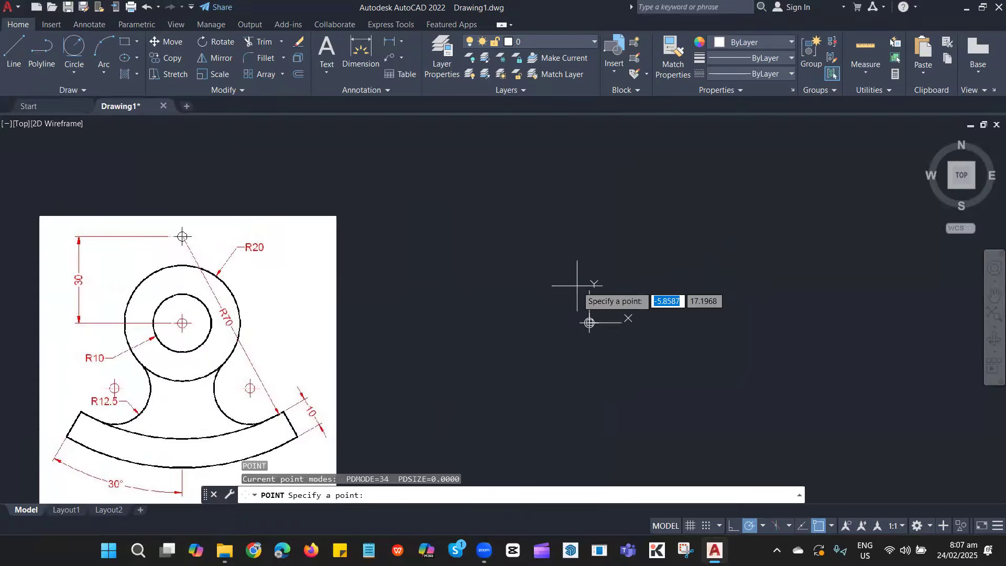
text(0)
key(Tab)
text(30)
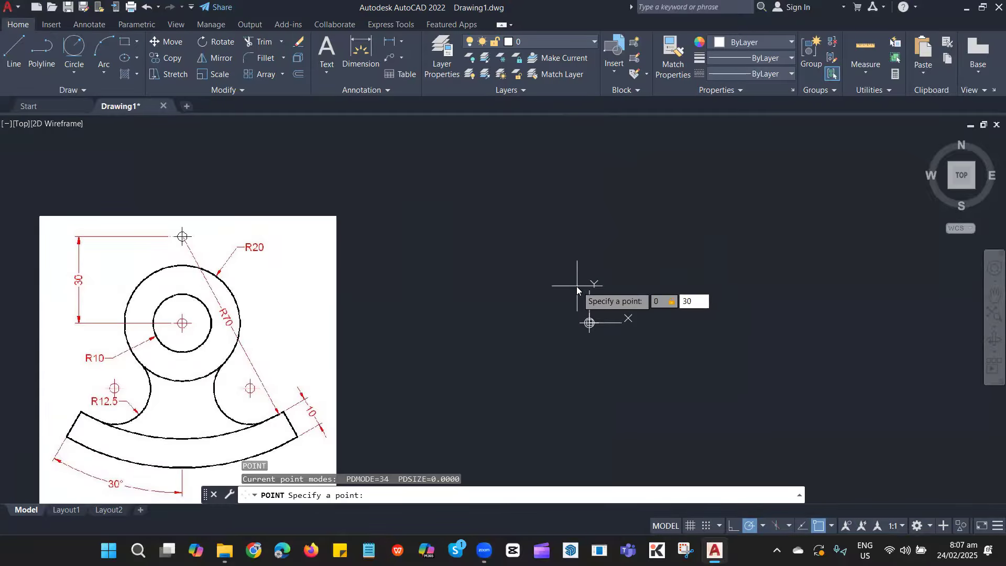
key(Return)
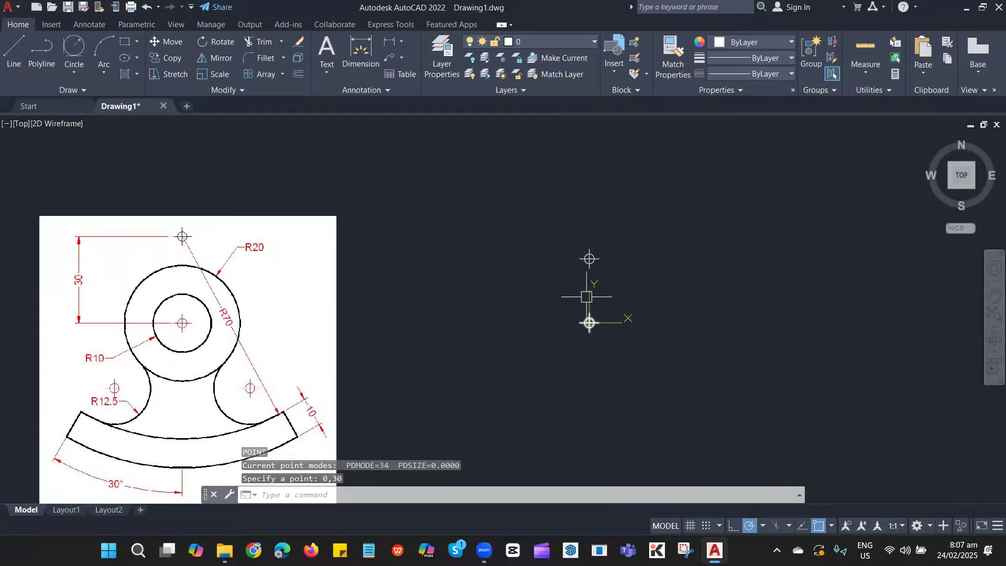
- Draw a circle of radius 10 centred on the origin point
scroll(585, 270, up, 2)
scroll(585, 268, up, 2)
scroll(626, 232, down, 5)
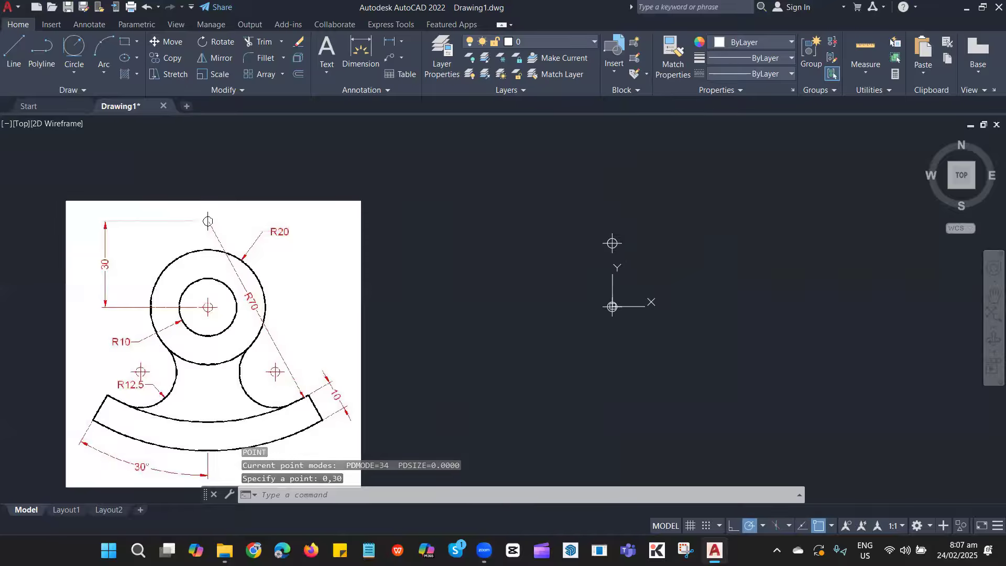
scroll(339, 265, up, 3)
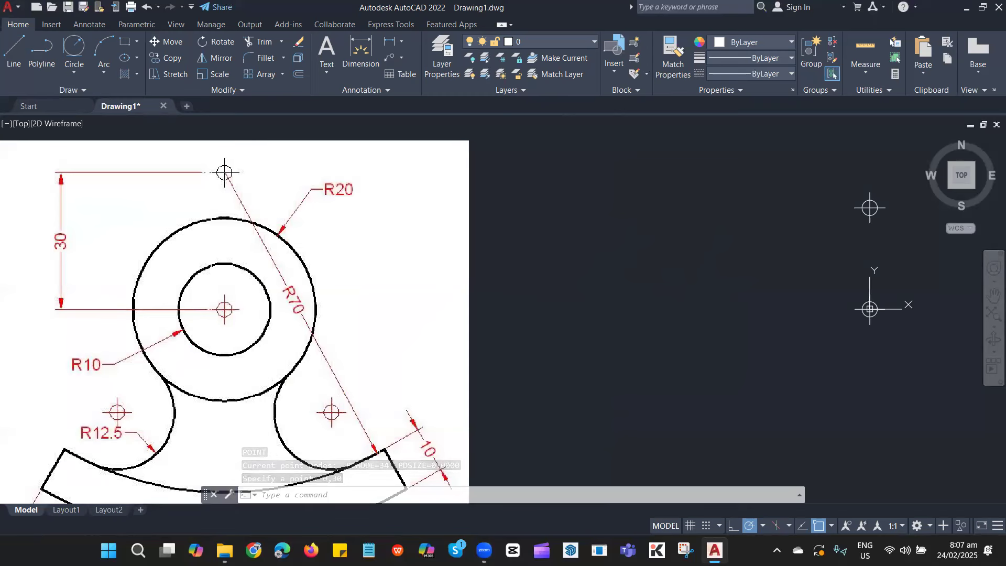
middle_drag(667, 299, 392, 313)
text(c)
key(Return)
click(584, 323)
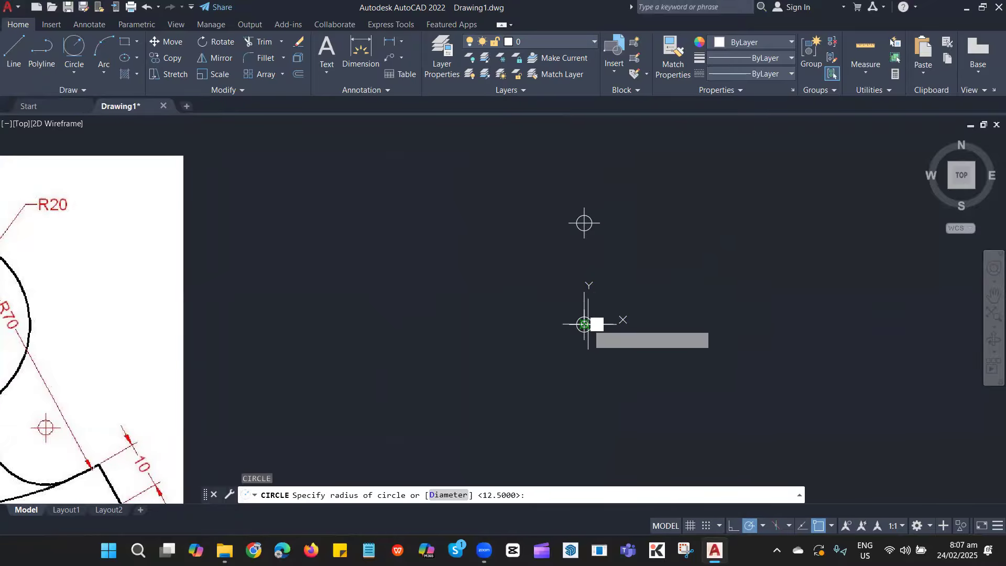
scroll(657, 315, down, 2)
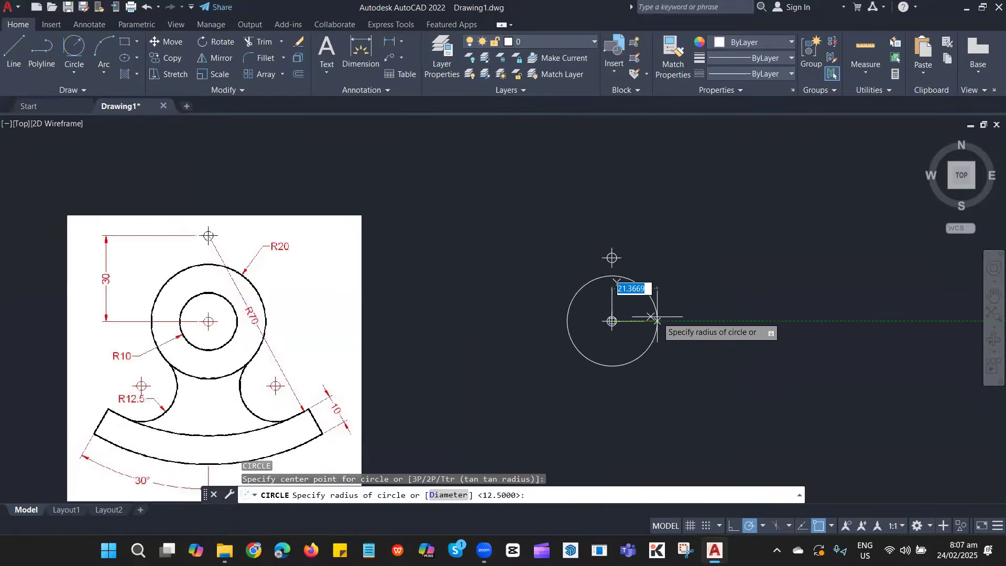
scroll(655, 315, up, 2)
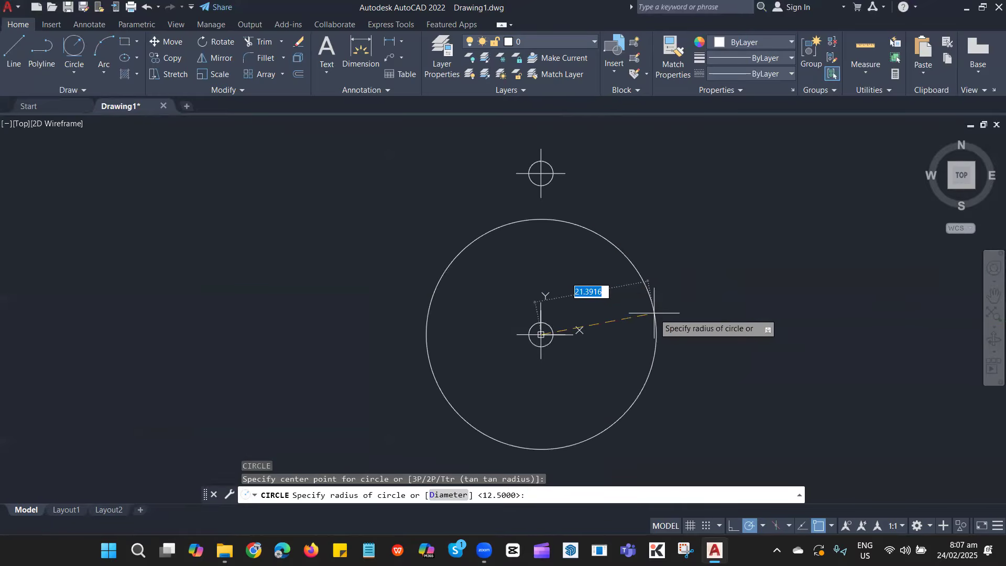
text(10)
key(Return)
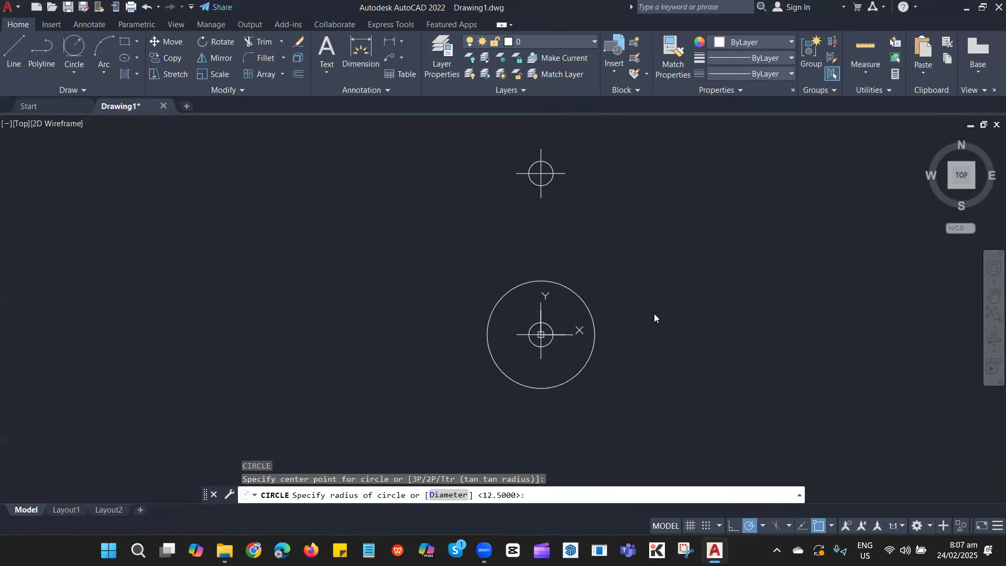
- Offset the radius 10 circle outward by 10 to form the outer concentric circle
scroll(561, 356, up, 3)
scroll(477, 358, down, 3)
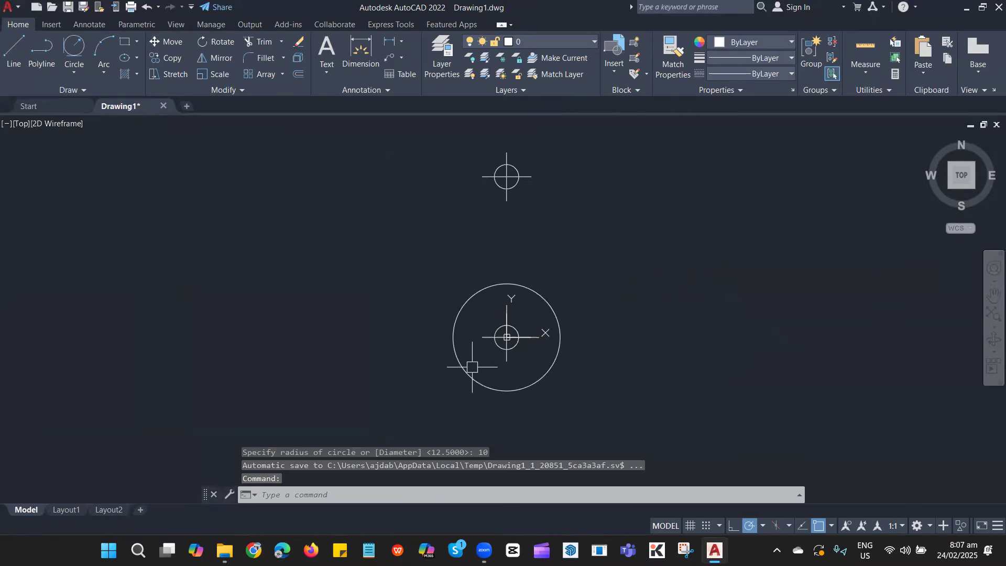
middle_drag(563, 252, 512, 254)
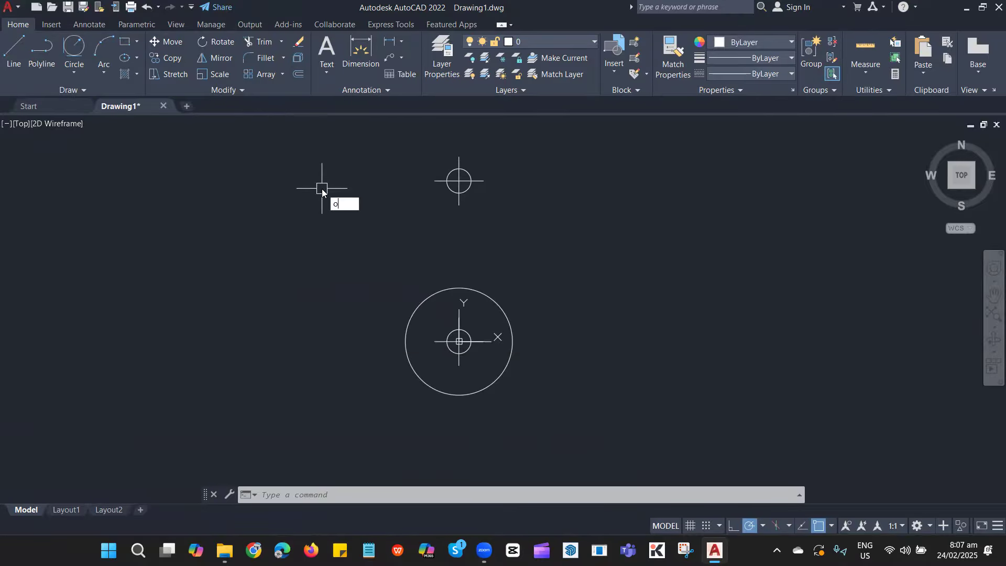
key(Return)
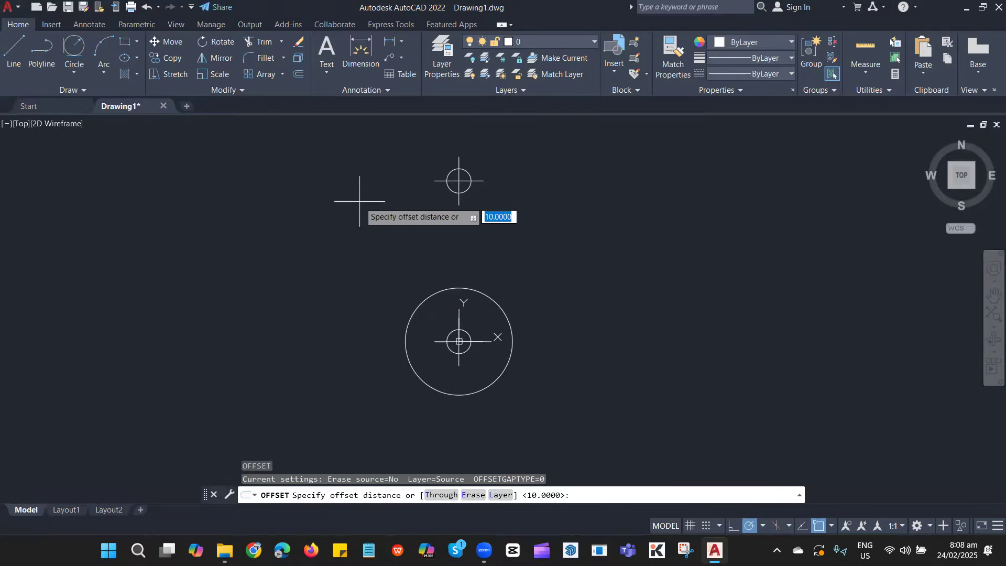
scroll(419, 223, down, 3)
middle_drag(196, 252, 341, 274)
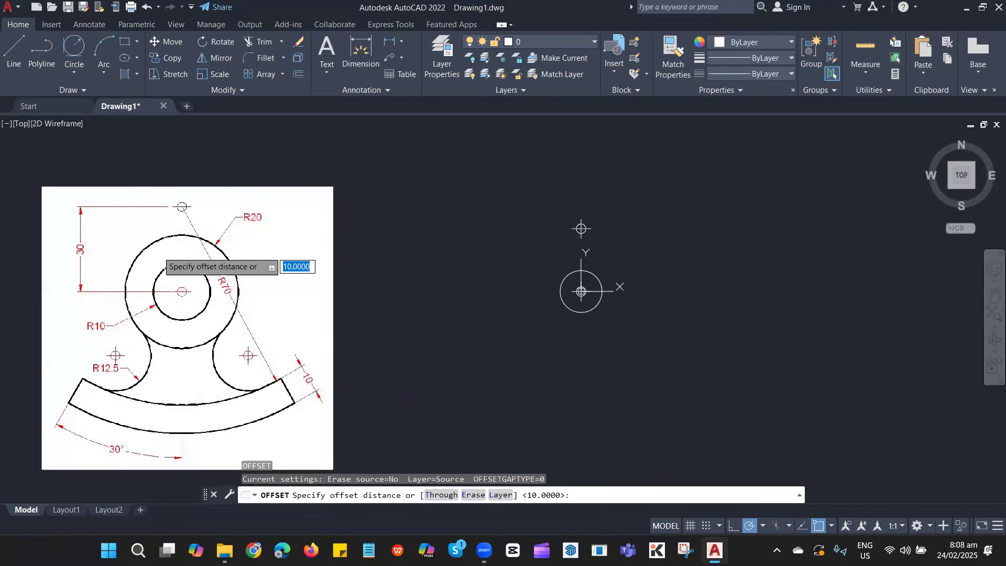
scroll(144, 267, up, 2)
middle_drag(811, 233, 452, 270)
text(10)
key(Return)
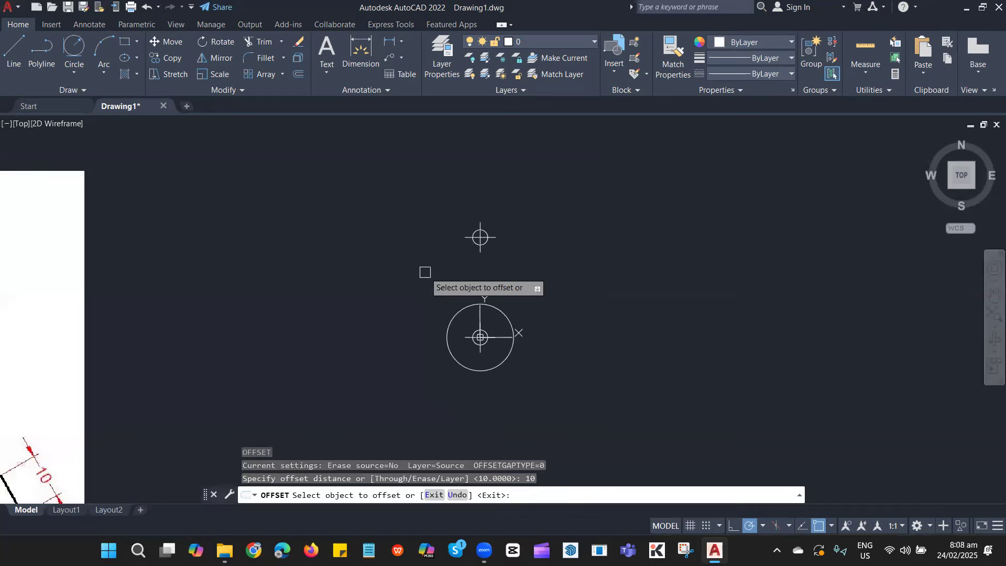
scroll(493, 314, up, 5)
middle_drag(492, 344, 488, 279)
click(512, 259)
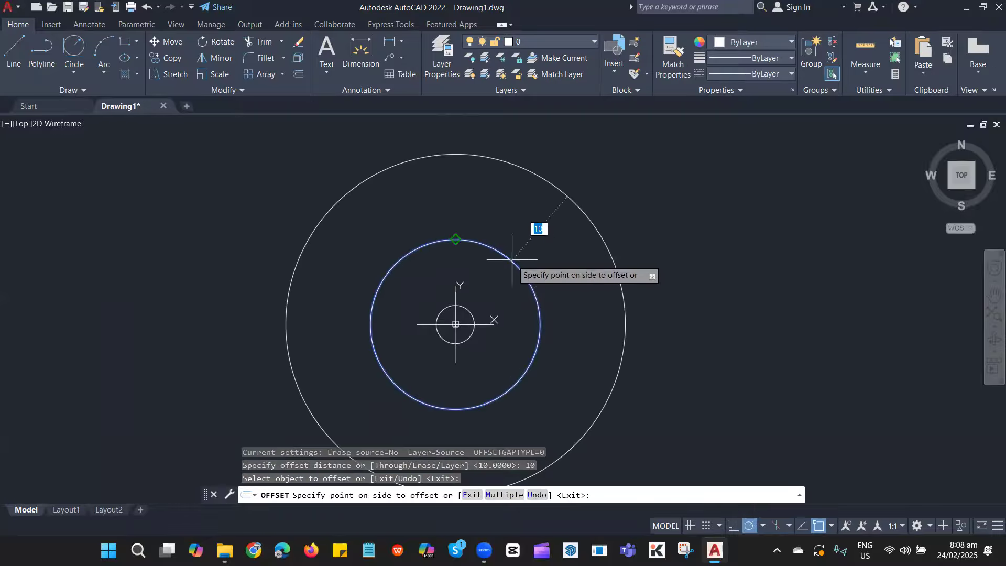
click(656, 228)
scroll(603, 283, down, 2)
key(Escape)
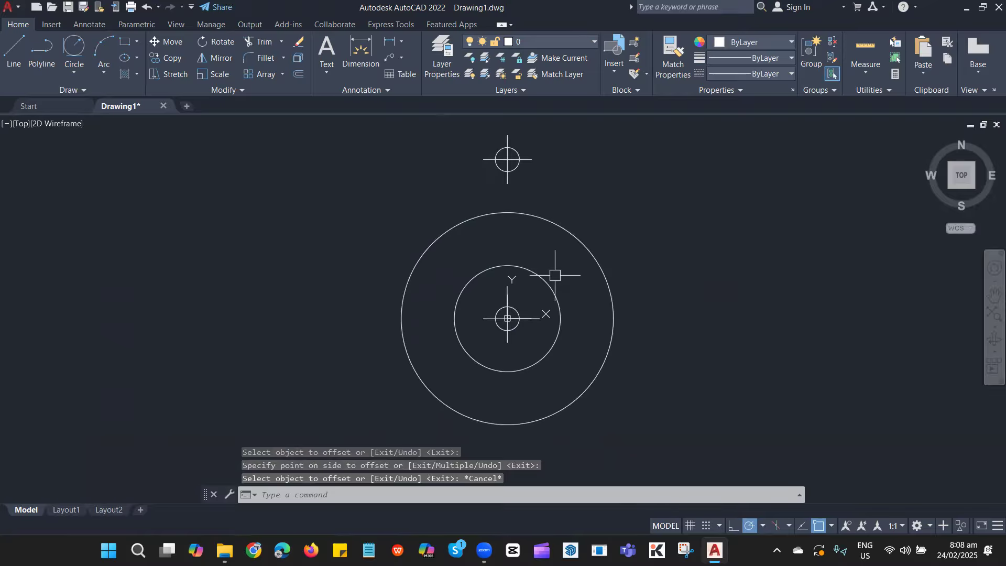
- Draw a circle of radius 70 centred on the upper point at 0,30
scroll(595, 291, down, 4)
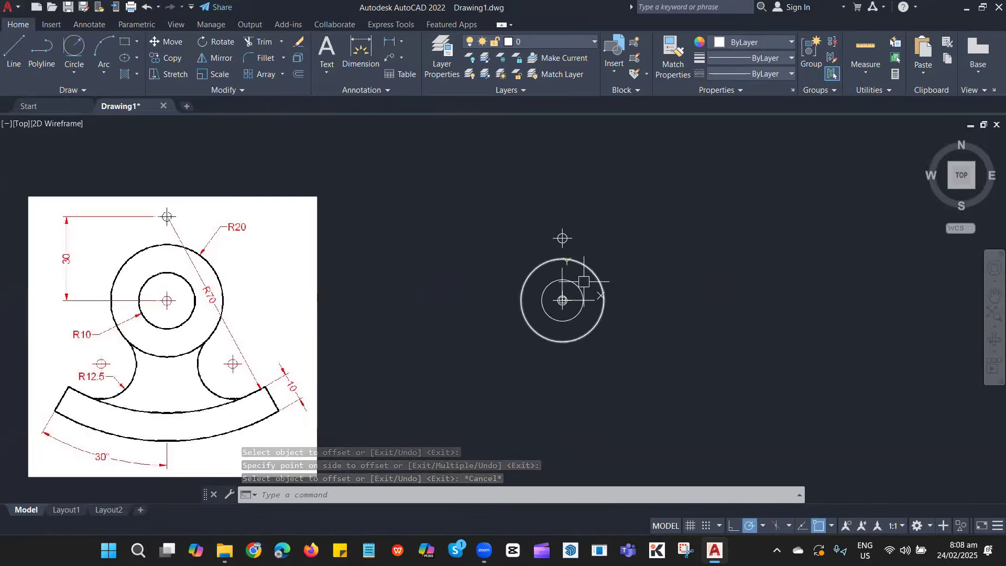
middle_drag(159, 305, 338, 292)
scroll(280, 316, up, 2)
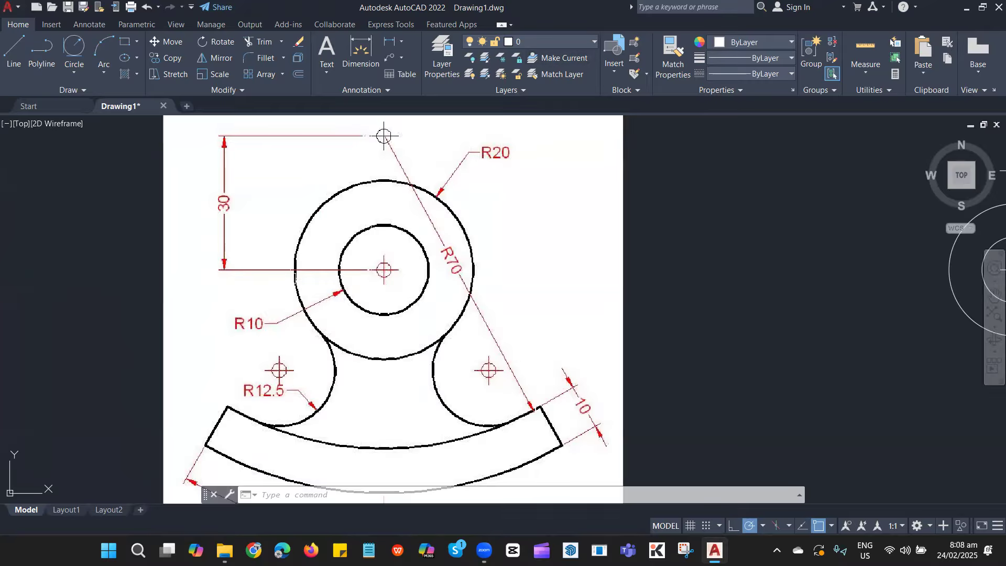
scroll(295, 279, down, 2)
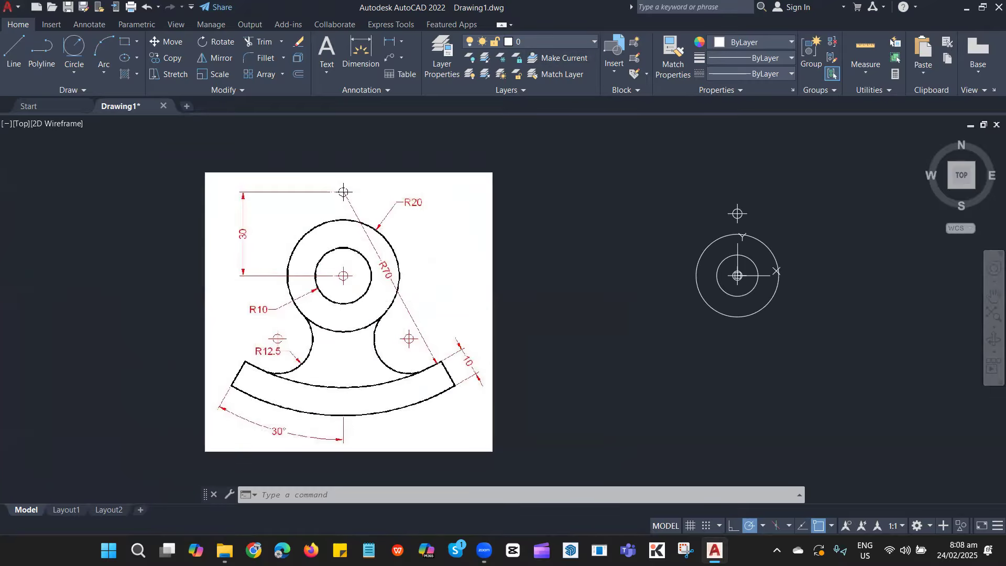
middle_drag(627, 273, 555, 278)
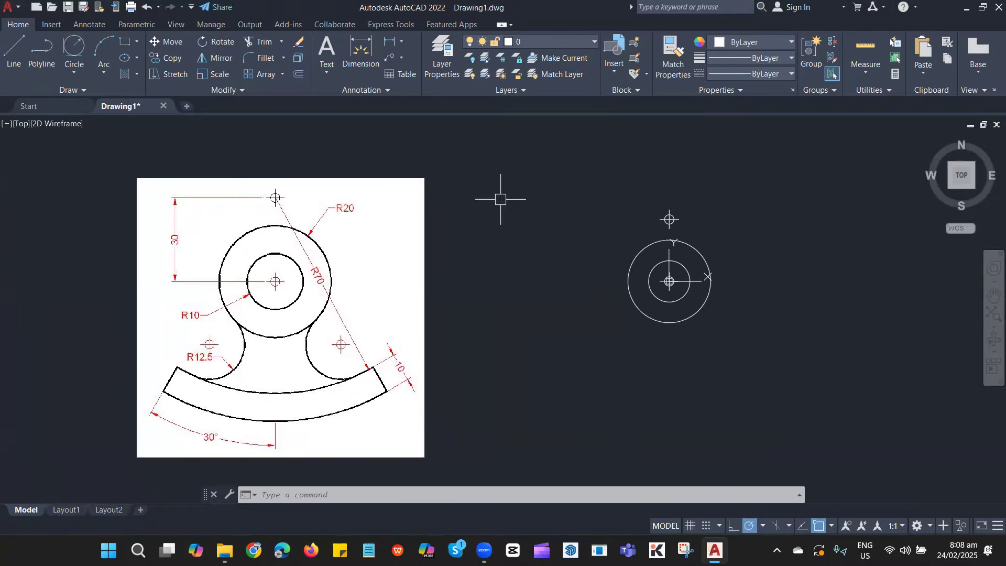
scroll(418, 246, up, 2)
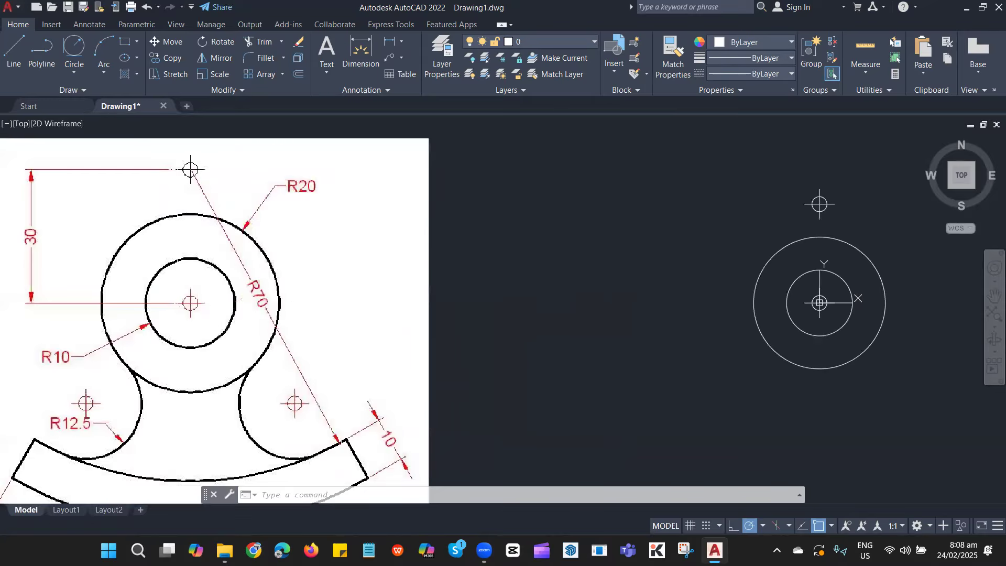
text(c)
key(Return)
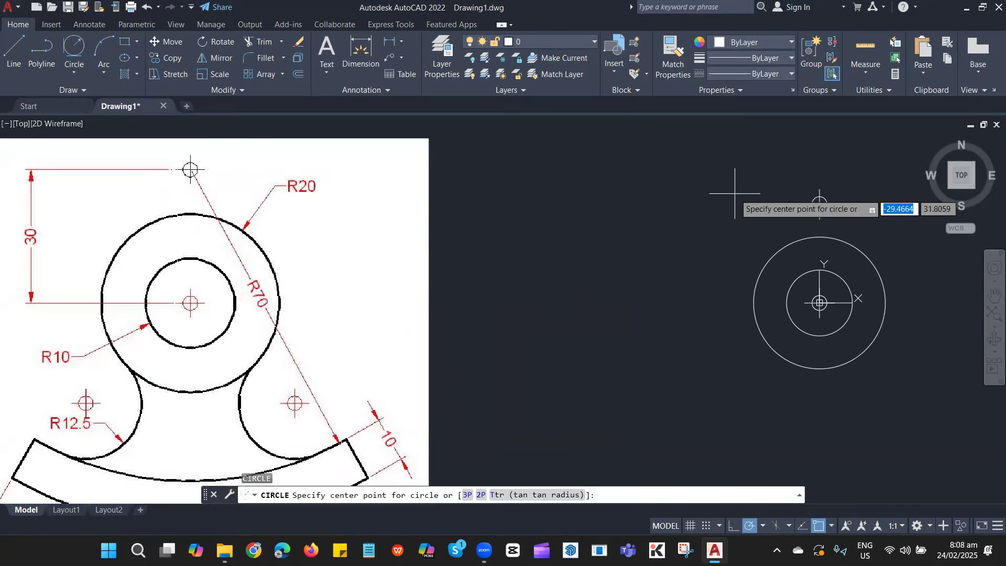
click(817, 204)
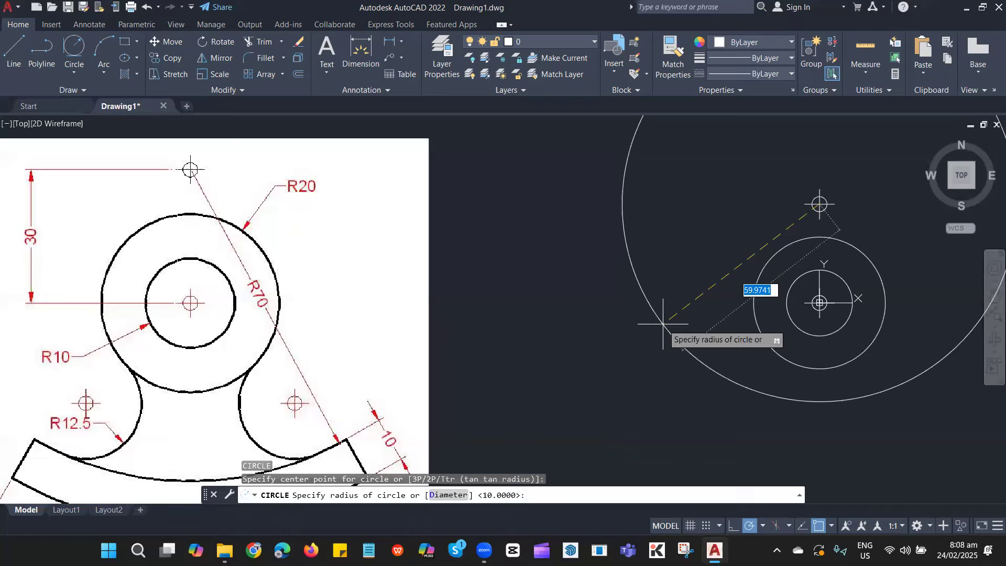
text(70)
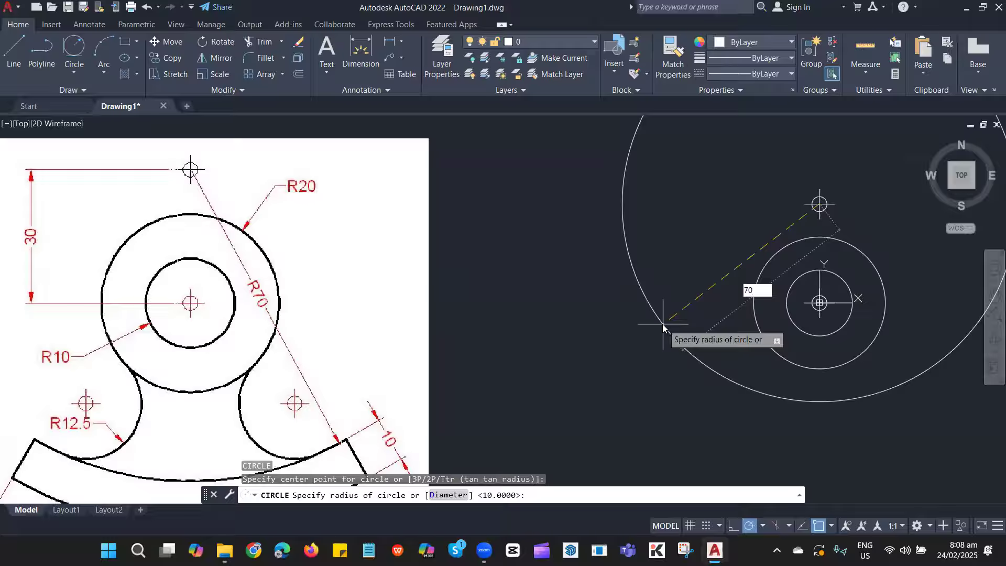
key(Return)
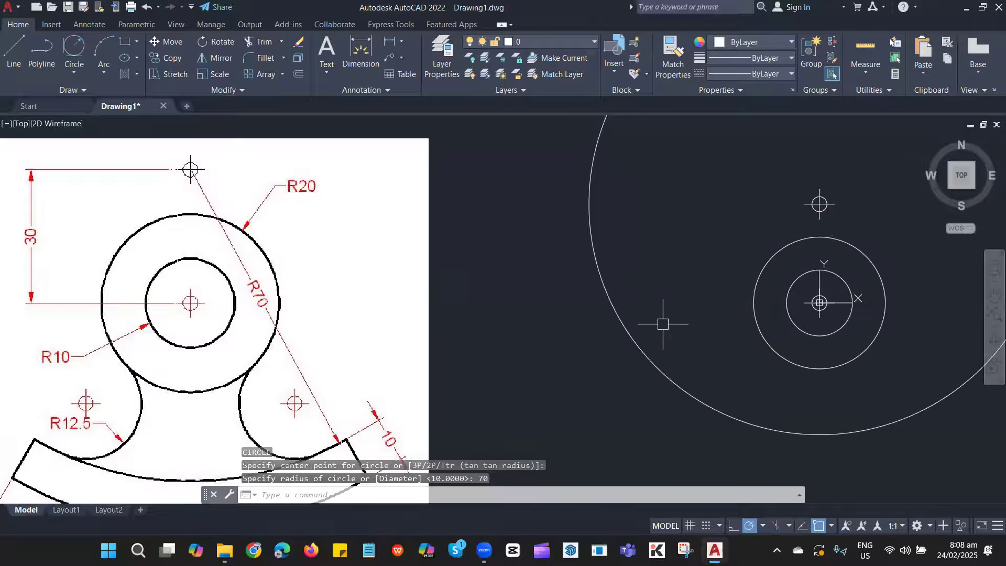
- Offset the radius 70 circle outward by 10 to form the lower edge of the curved base
mouse_move(781, 316)
middle_down()
mouse_move(759, 288)
mouse_move(724, 284)
middle_up()
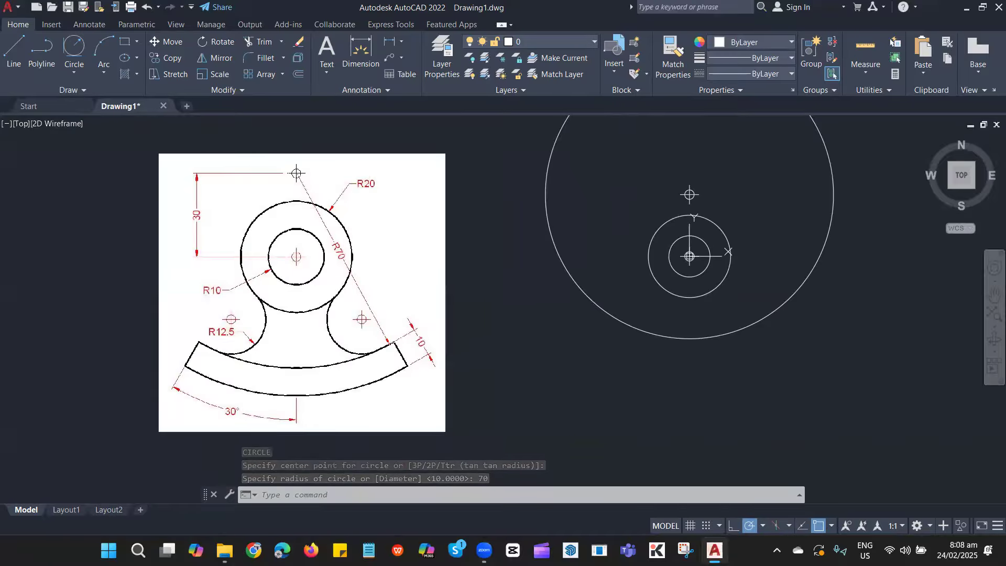
scroll(423, 344, up, 2)
middle_drag(758, 292, 560, 338)
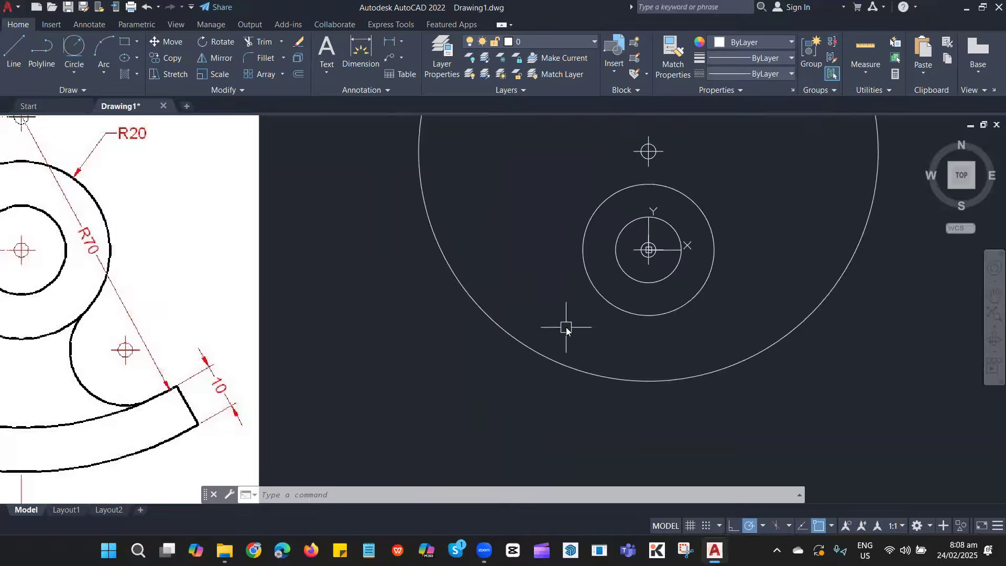
text(o)
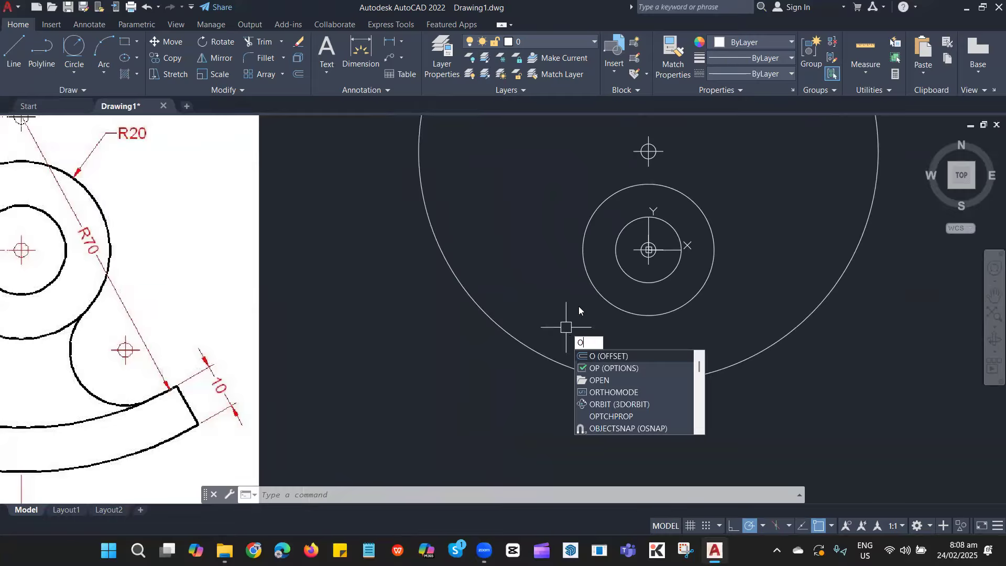
key(Return)
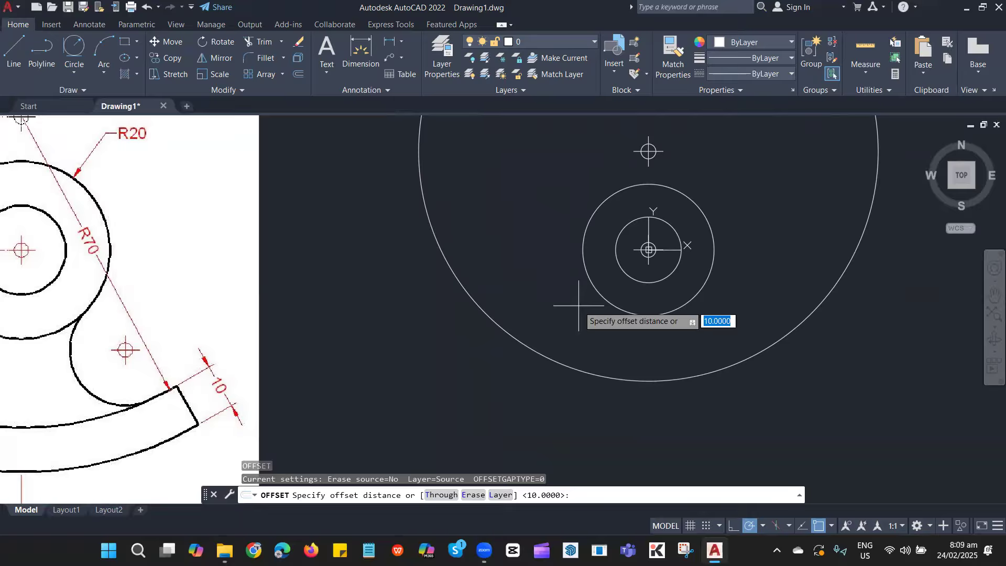
text(10)
key(Return)
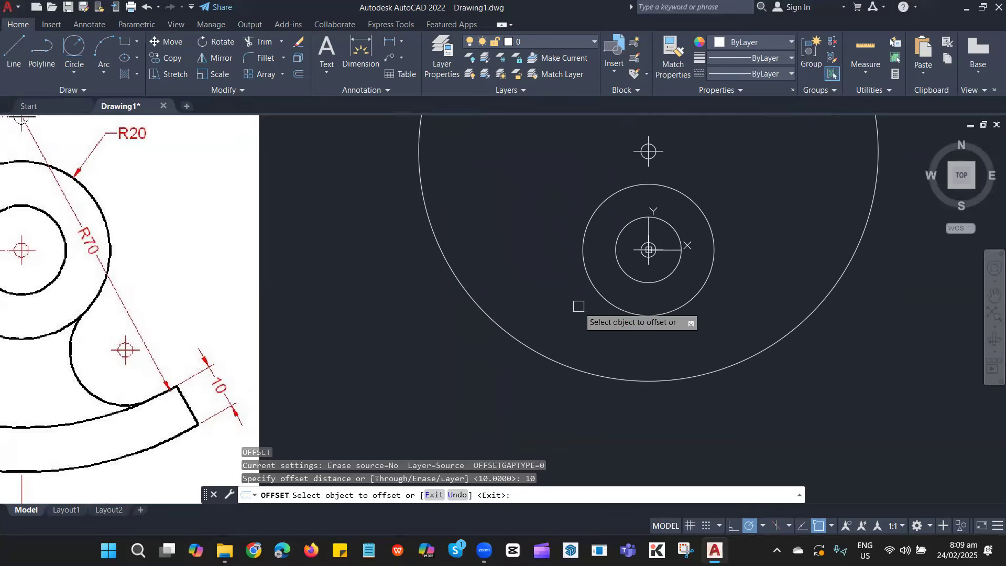
click(560, 362)
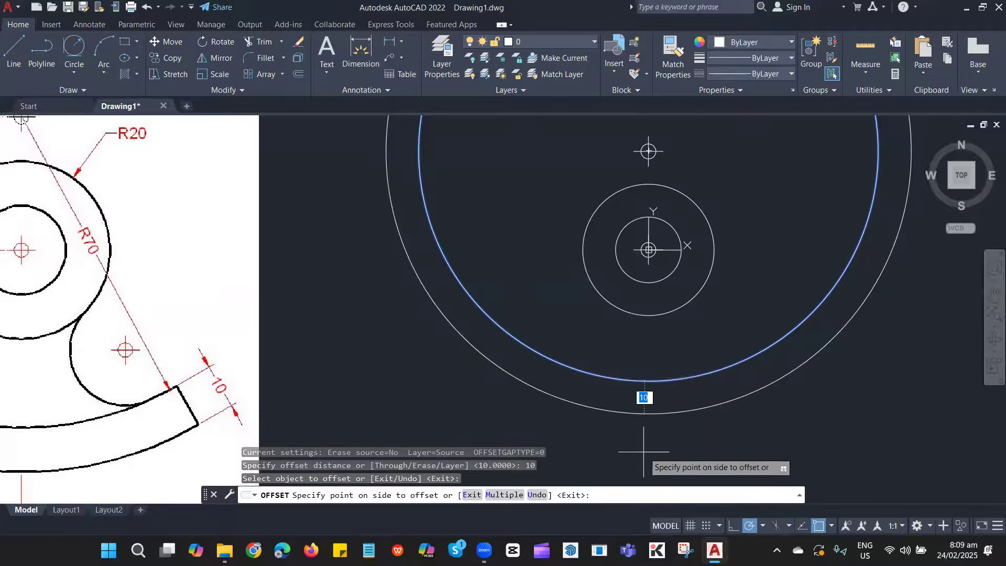
click(645, 398)
key(Escape)
scroll(609, 323, down, 2)
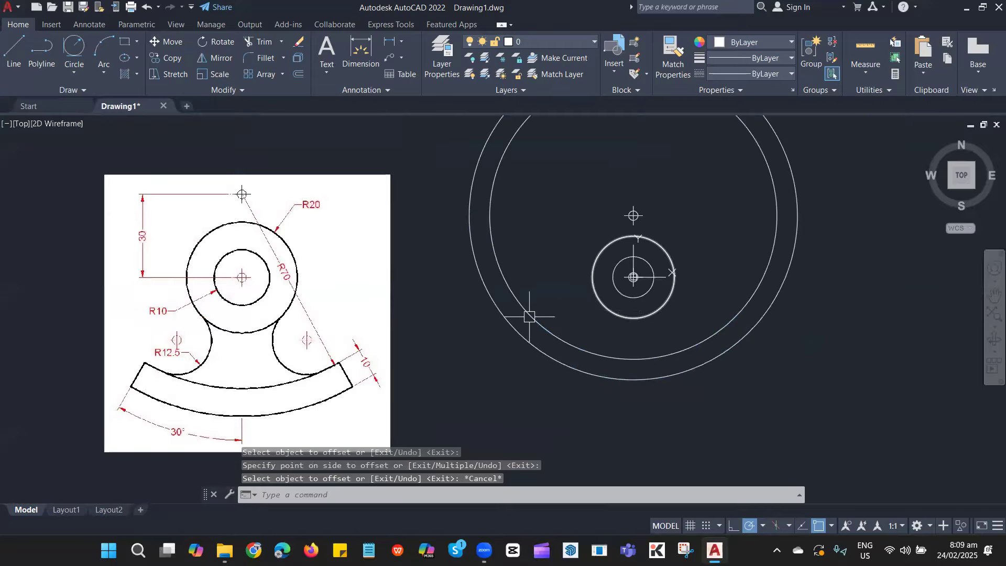
- Set the polar tracking angle increment to 30 degrees (30, 60, 90, 120)
scroll(250, 232, up, 2)
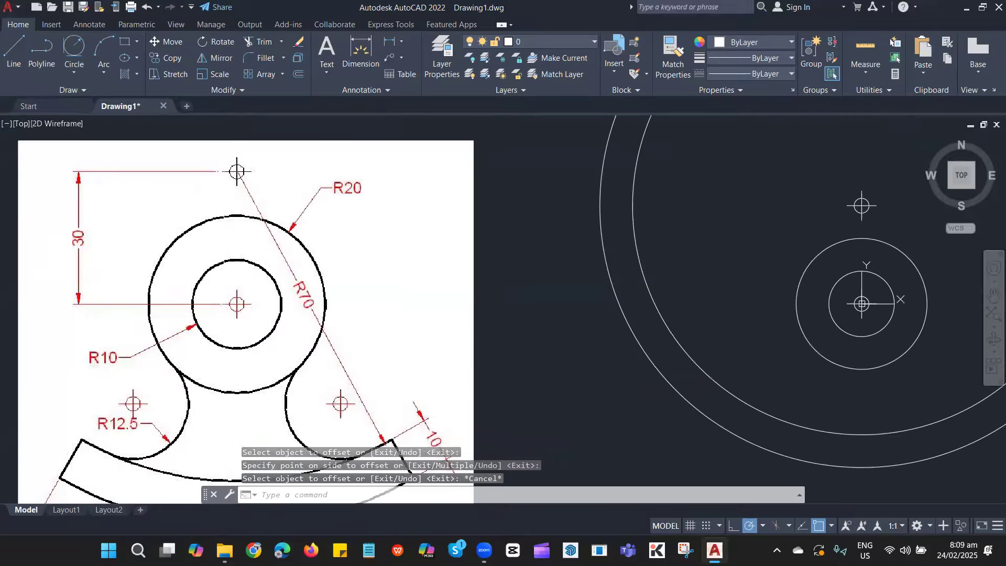
middle_drag(376, 407, 514, 362)
middle_drag(348, 343, 369, 241)
scroll(368, 241, down, 2)
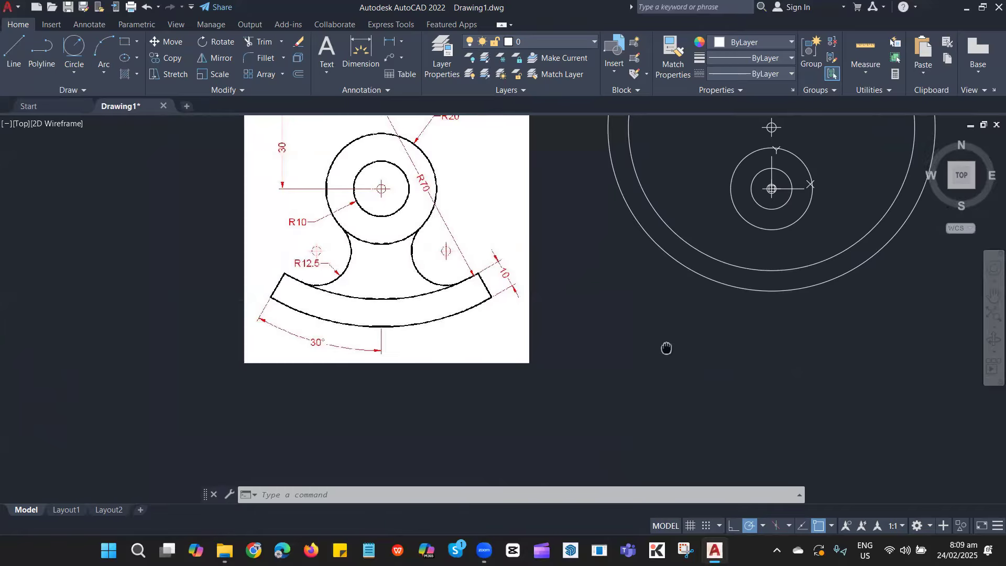
middle_drag(665, 348, 461, 404)
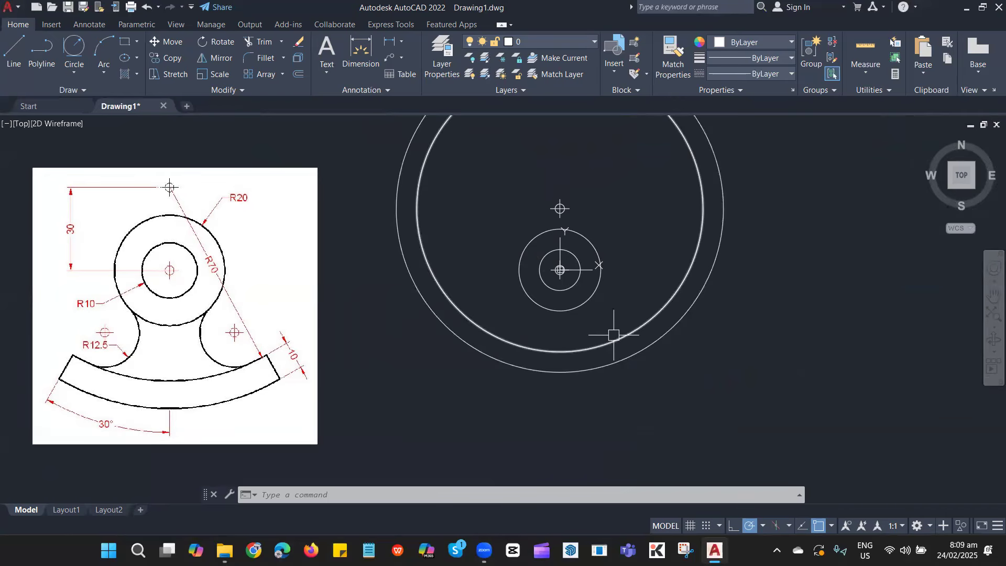
click(764, 526)
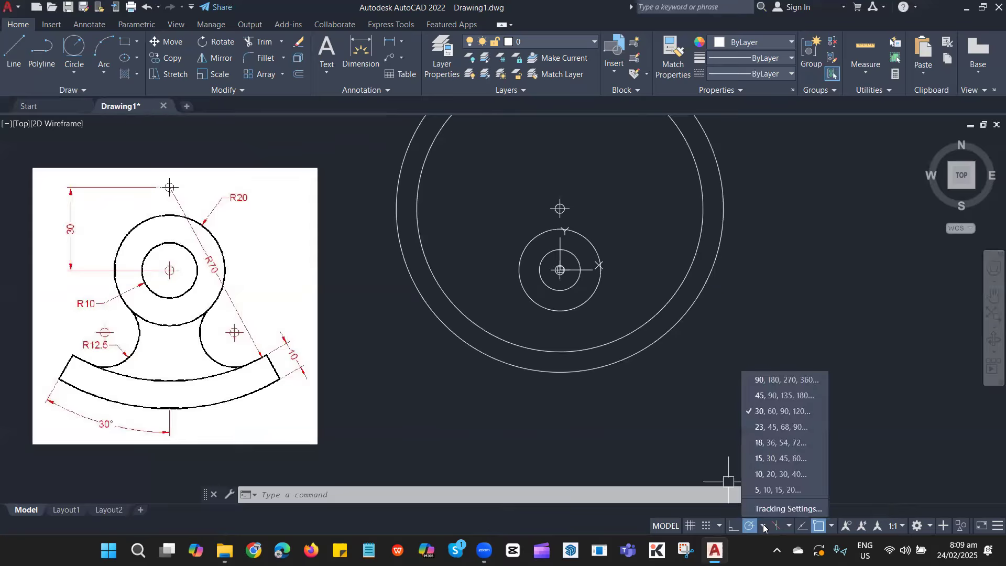
click(759, 412)
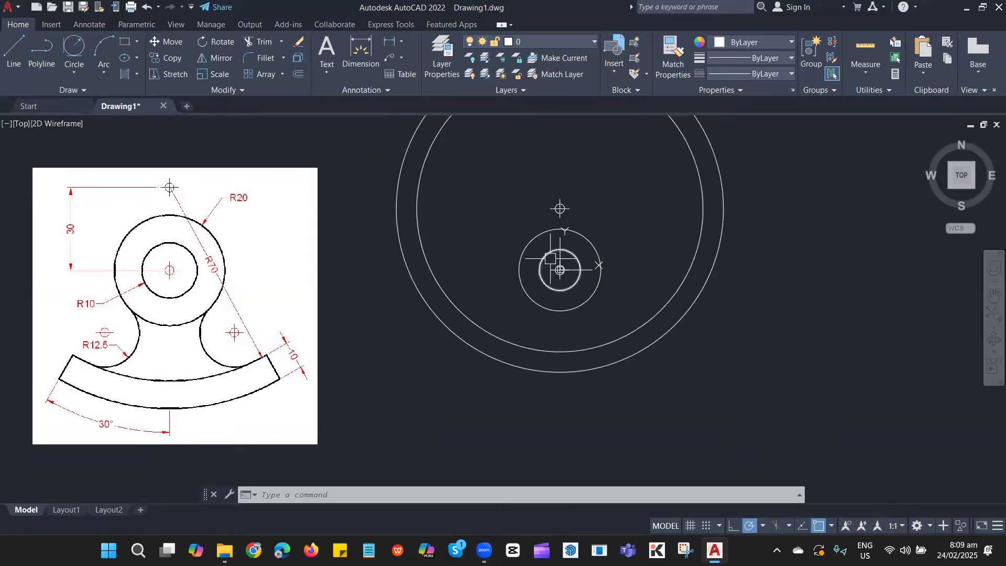
- Draw a line from the upper centre point down to the left, 30° from vertical, past the outer large circle
text(l)
key(Return)
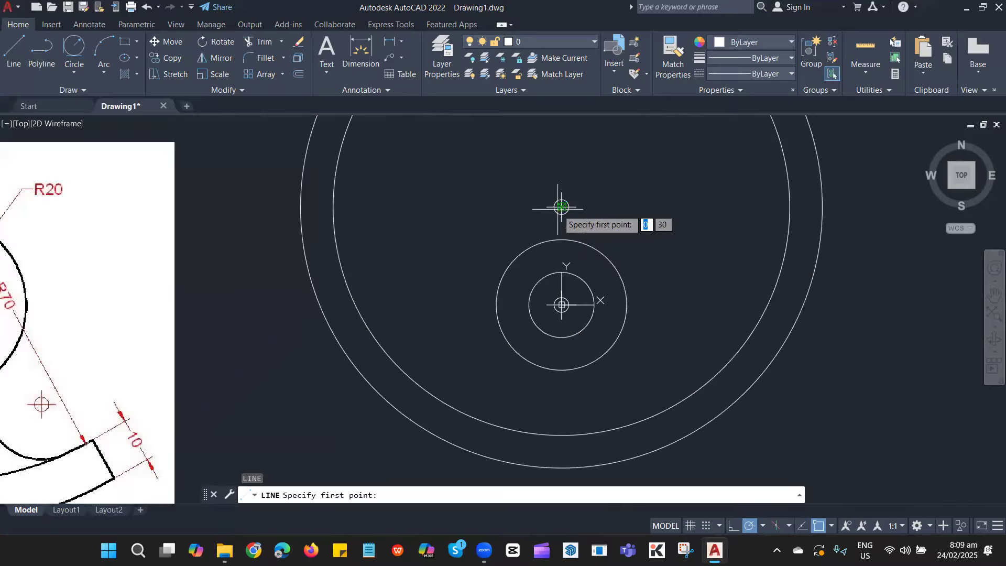
click(561, 208)
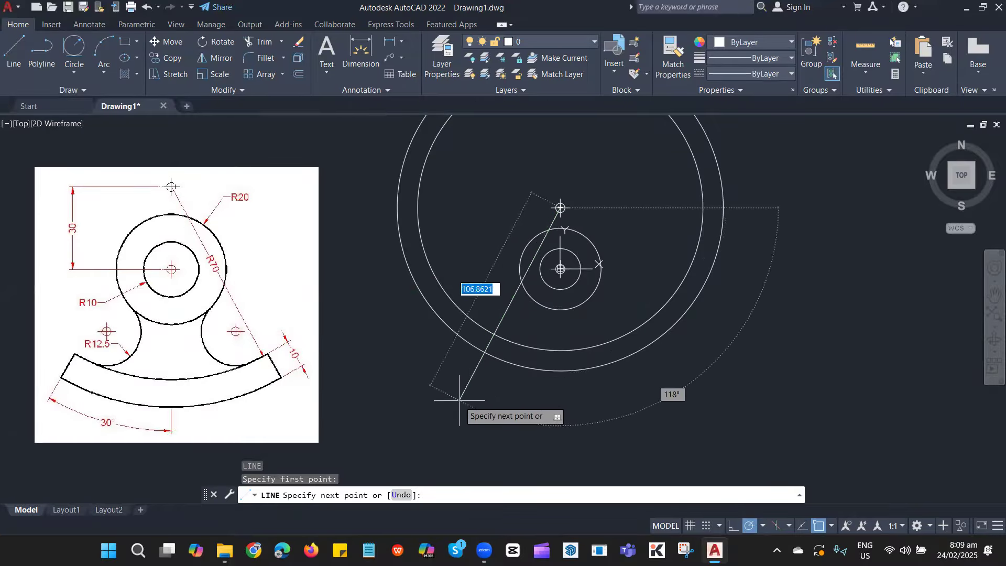
click(466, 371)
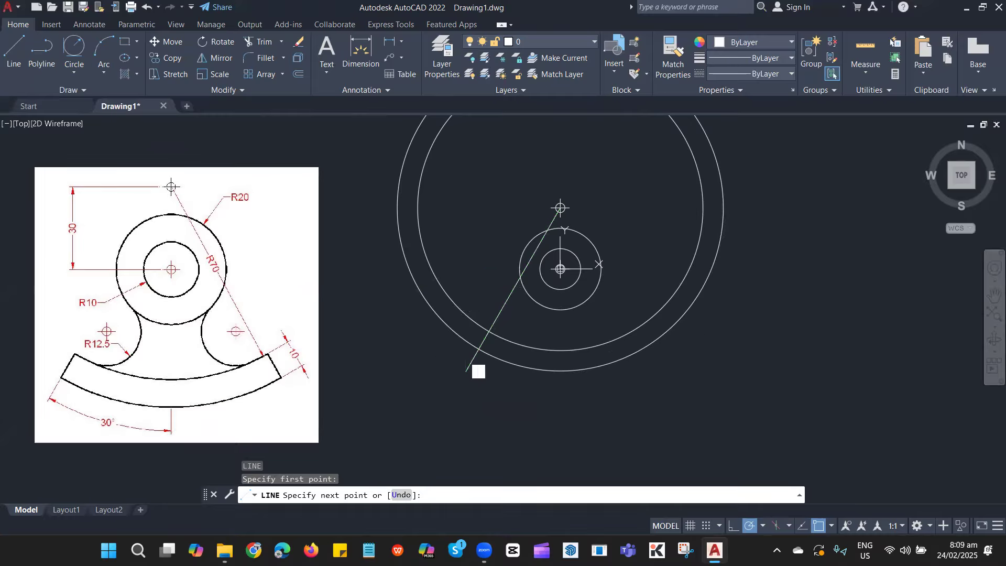
key(Escape)
- Draw a matching line from the upper centre point down to the right along the 300° polar direction, past the outer large circle
scroll(602, 265, up, 3)
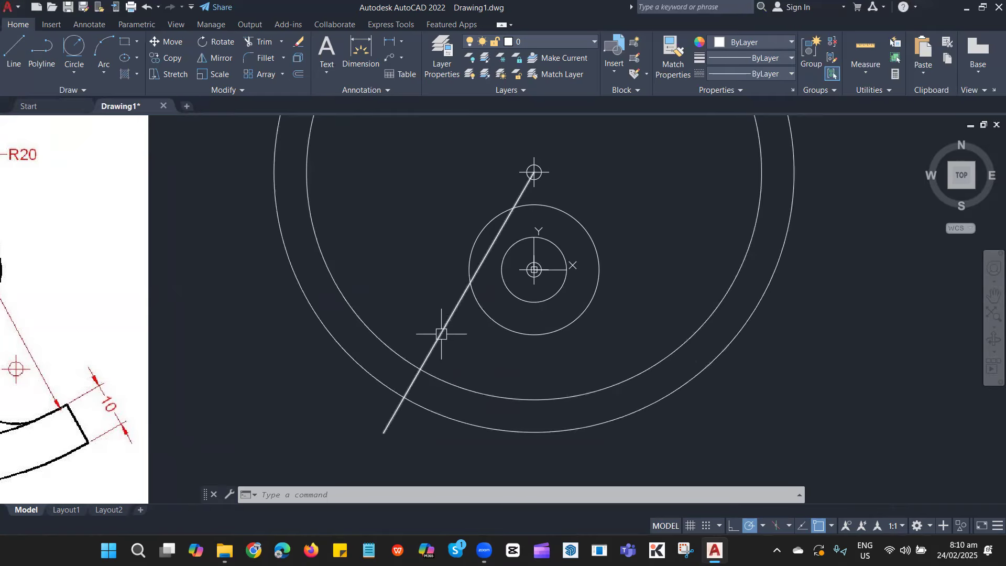
text(l)
key(Return)
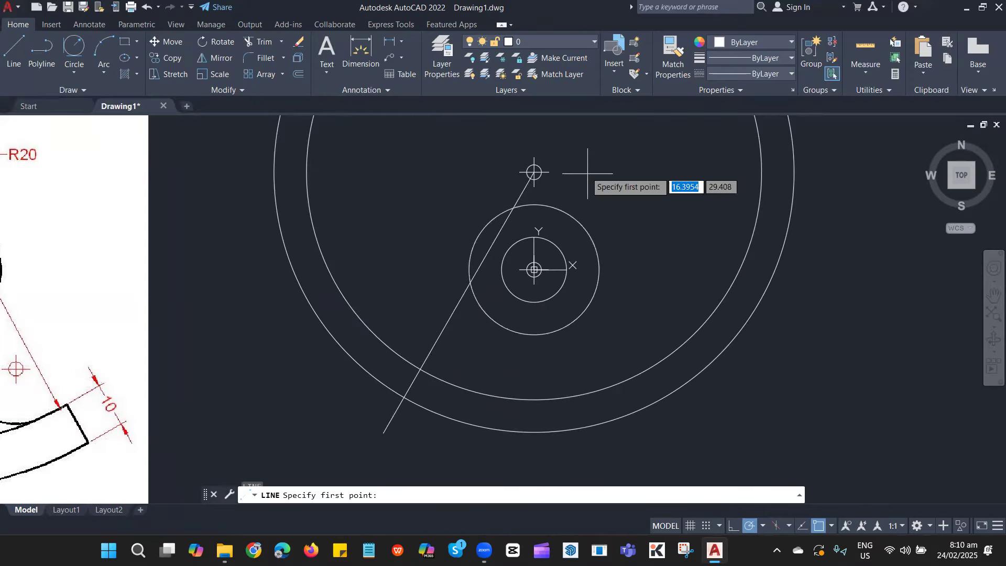
click(534, 172)
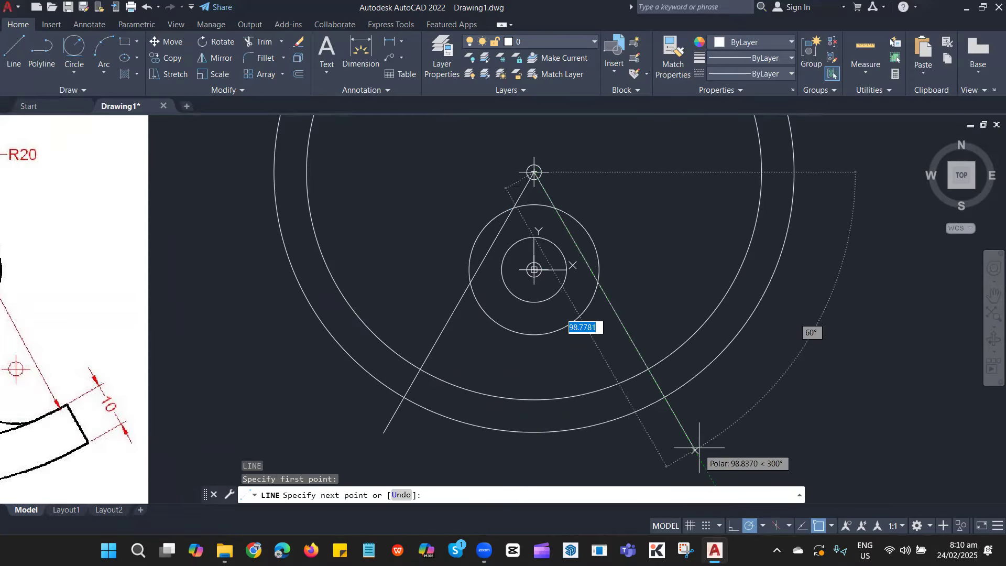
click(684, 433)
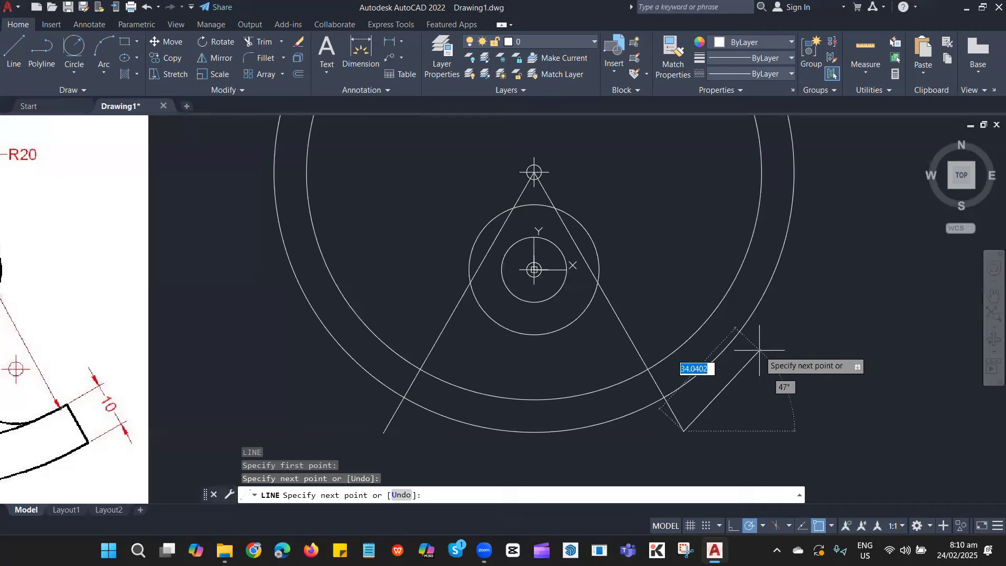
key(Escape)
mouse_move(663, 337)
middle_down()
mouse_move(697, 299)
mouse_move(690, 319)
middle_up()
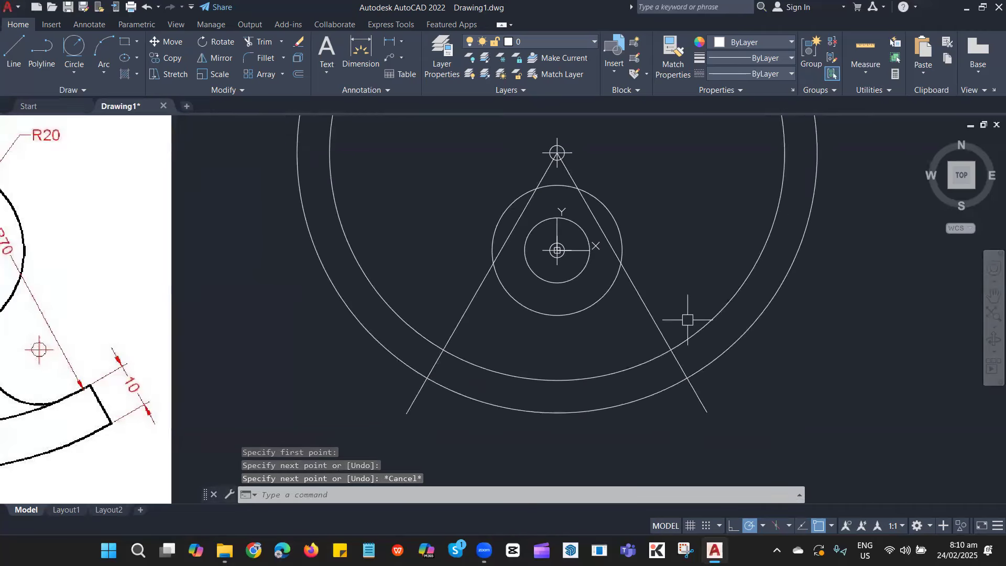
key(Escape)
- Trim the large circles and the two angled lines, leaving the closed curved base band between the lines
mouse_move(509, 341)
middle_down()
mouse_move(499, 358)
mouse_move(509, 351)
middle_up()
text(TR)
key(Return)
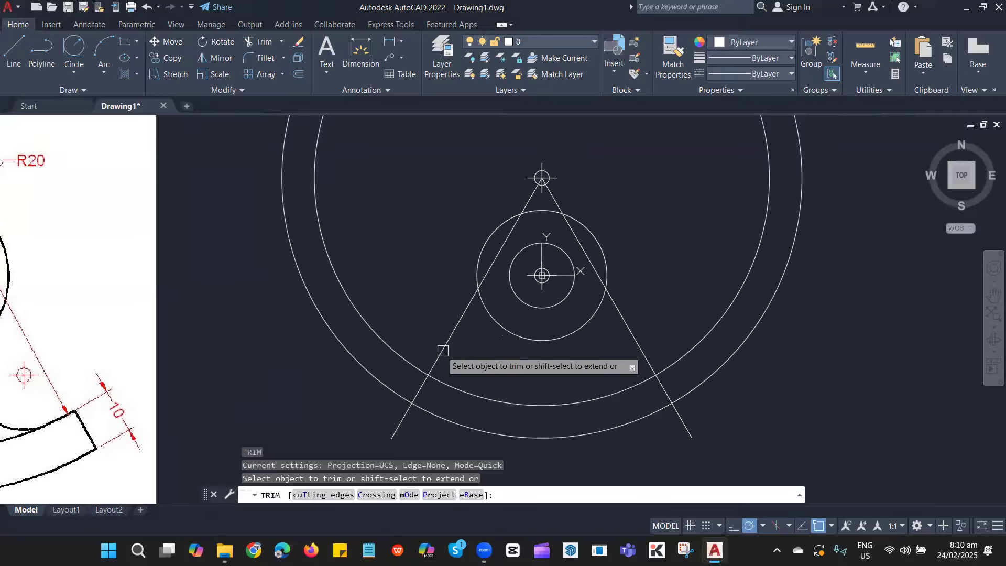
drag(419, 423, 389, 425)
click(685, 423)
drag(702, 290, 710, 394)
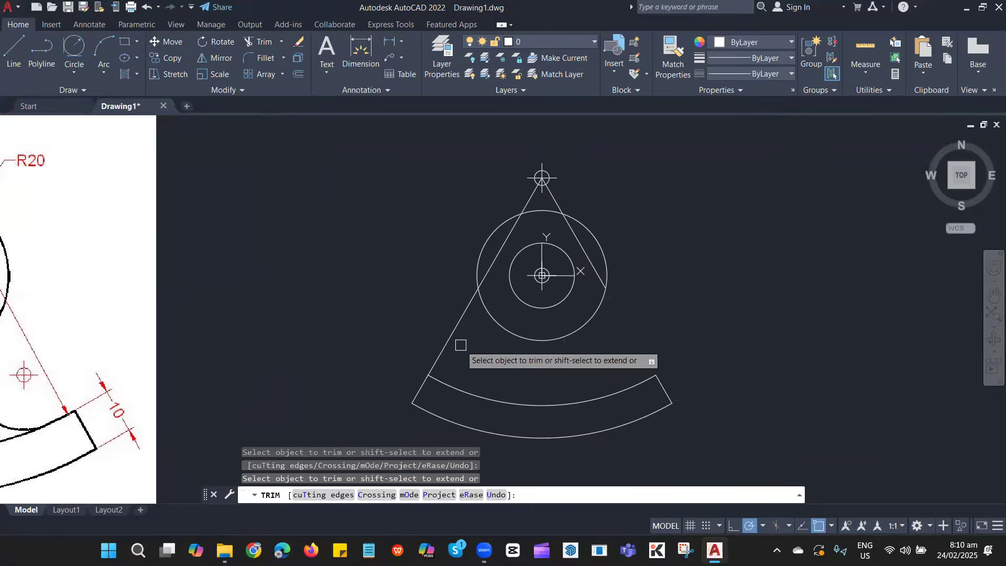
key(Escape)
- Delete the two leftover construction line segments running down from the upper centre point
scroll(562, 210, up, 6)
click(602, 197)
click(397, 177)
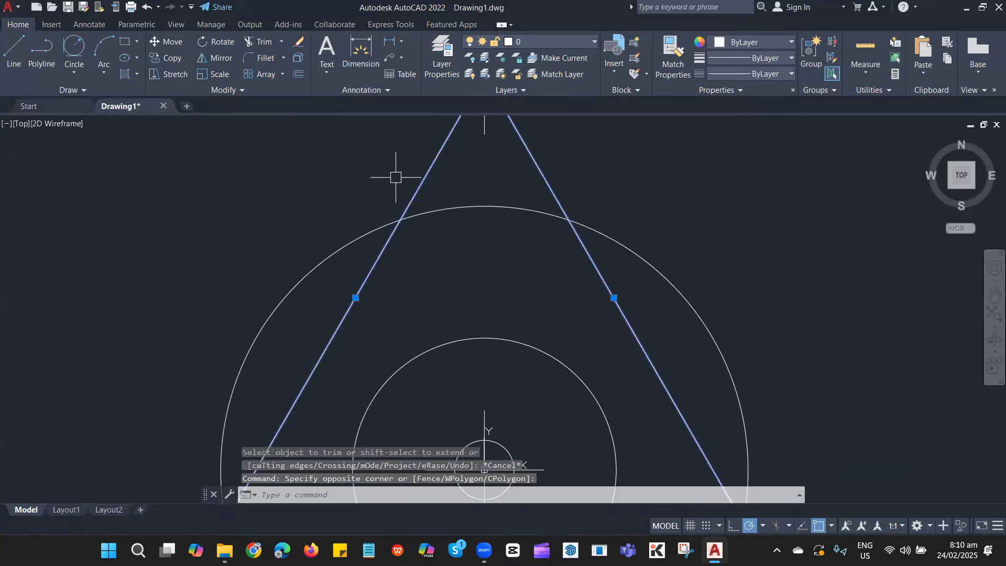
key(Delete)
scroll(674, 241, down, 4)
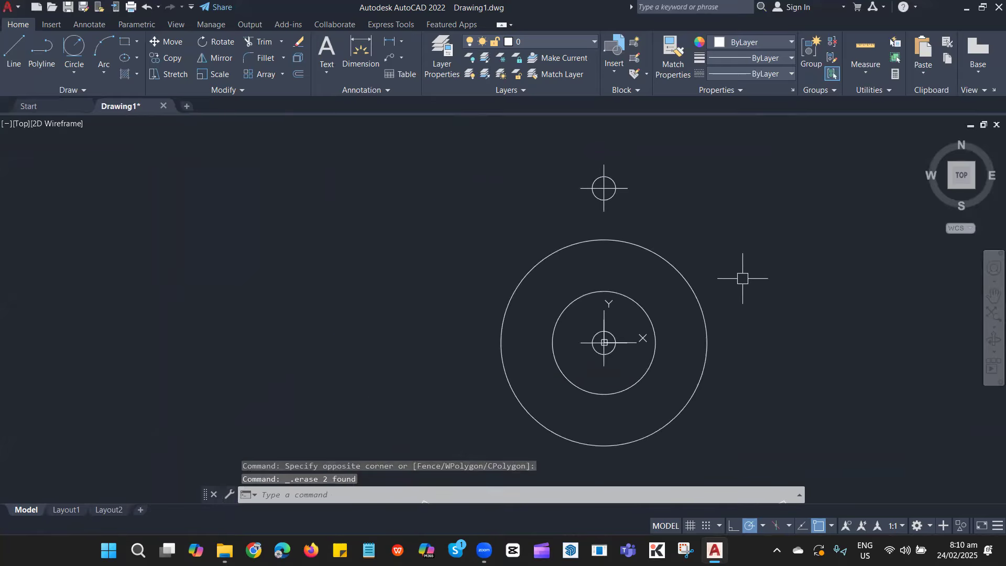
scroll(734, 283, down, 2)
middle_drag(678, 297, 689, 238)
scroll(707, 279, down, 2)
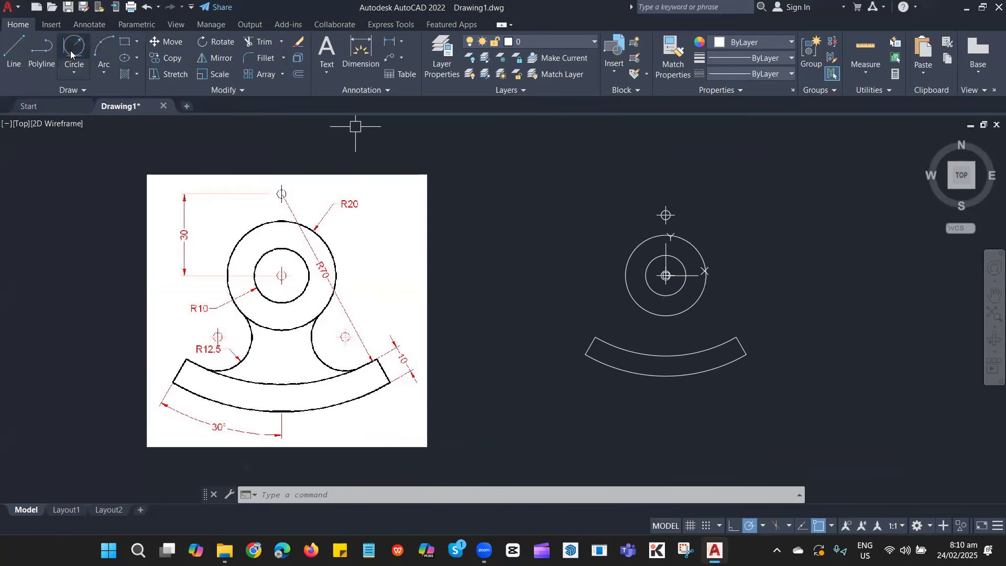
- Draw a tangent-tangent-radius circle of radius 12.5 touching the left side of the radius 20 circle and the base's upper arc
scroll(239, 367, up, 2)
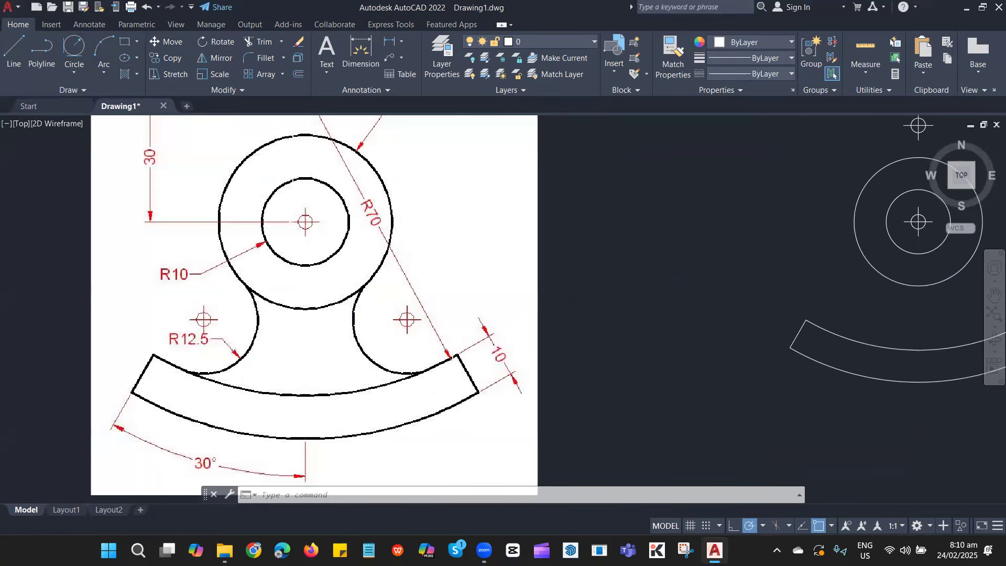
scroll(195, 351, up, 2)
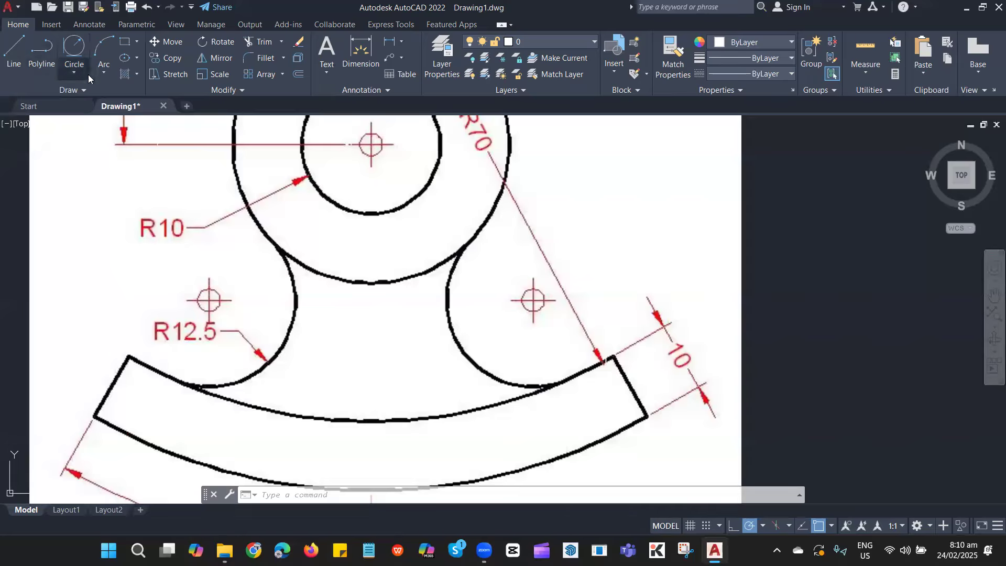
click(75, 72)
click(104, 206)
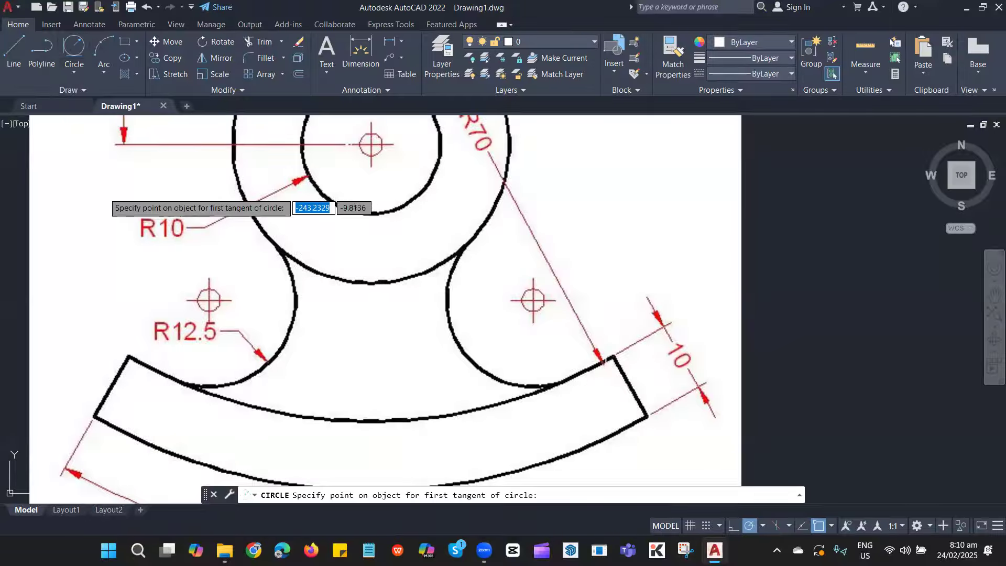
scroll(592, 326, down, 5)
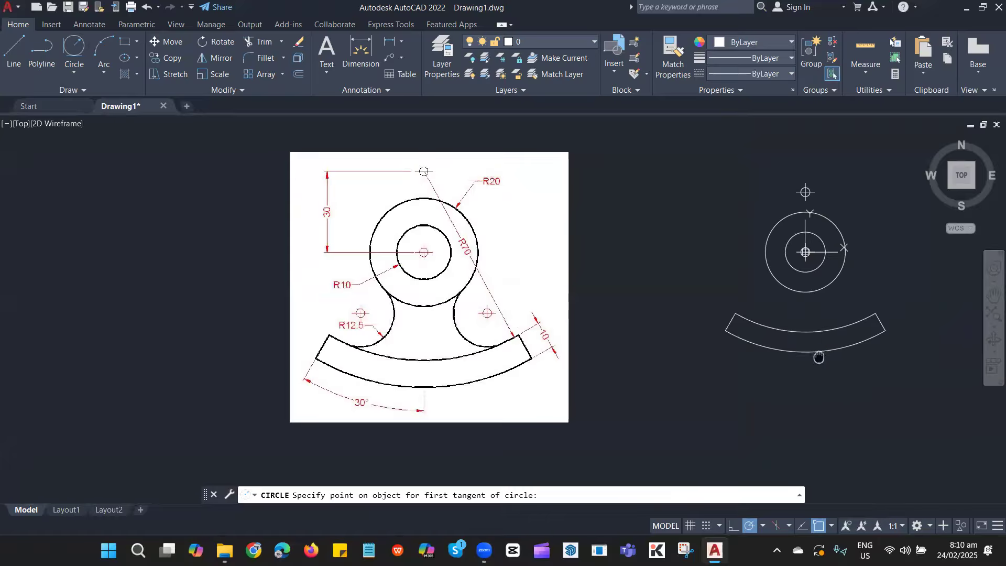
scroll(592, 327, up, 4)
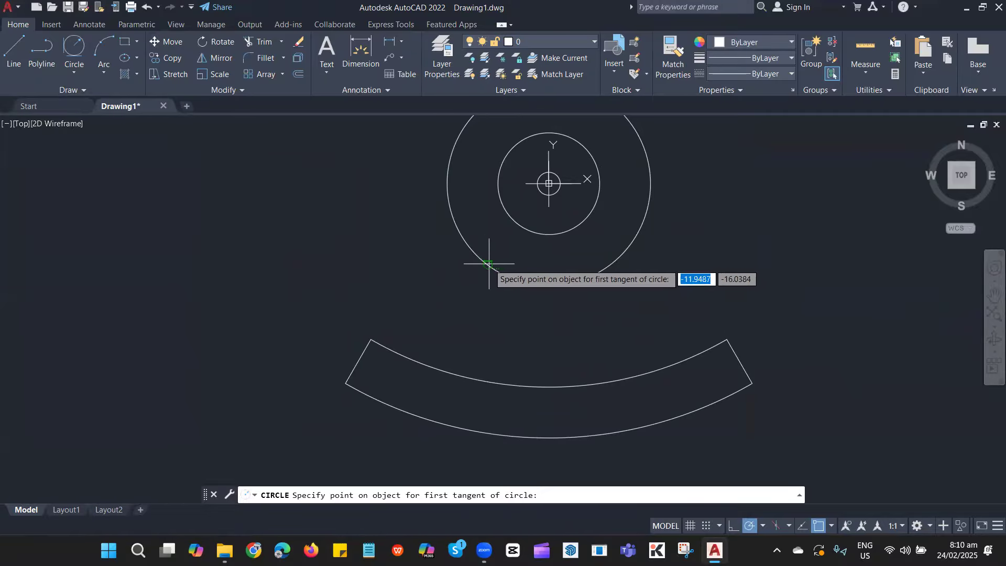
click(492, 269)
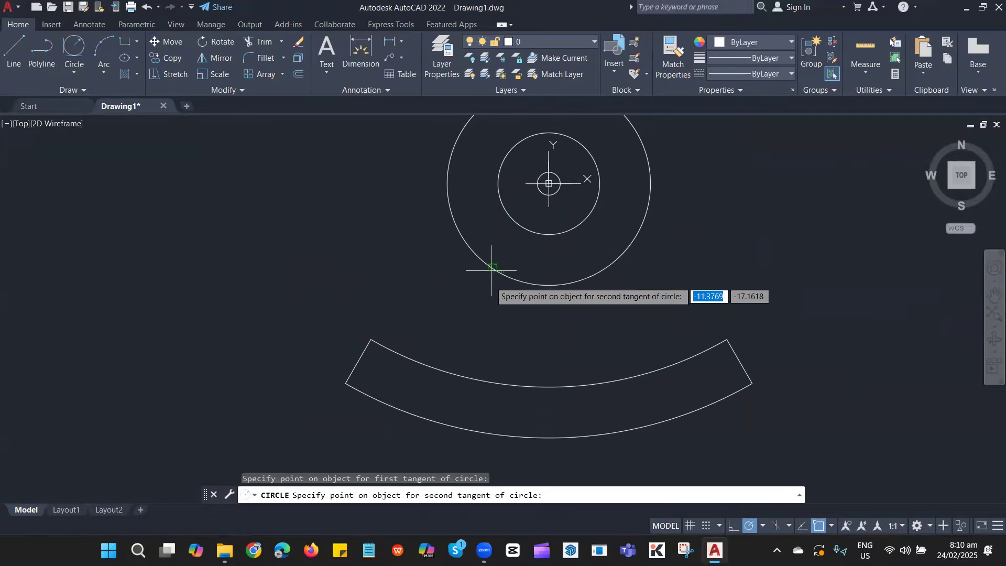
click(448, 367)
text(12.5)
key(Return)
key(Escape)
- Trim the outer part of the radius 12.5 circle, leaving the left fillet arc between the radius 20 circle and the base
scroll(580, 330, down, 2)
scroll(573, 326, up, 2)
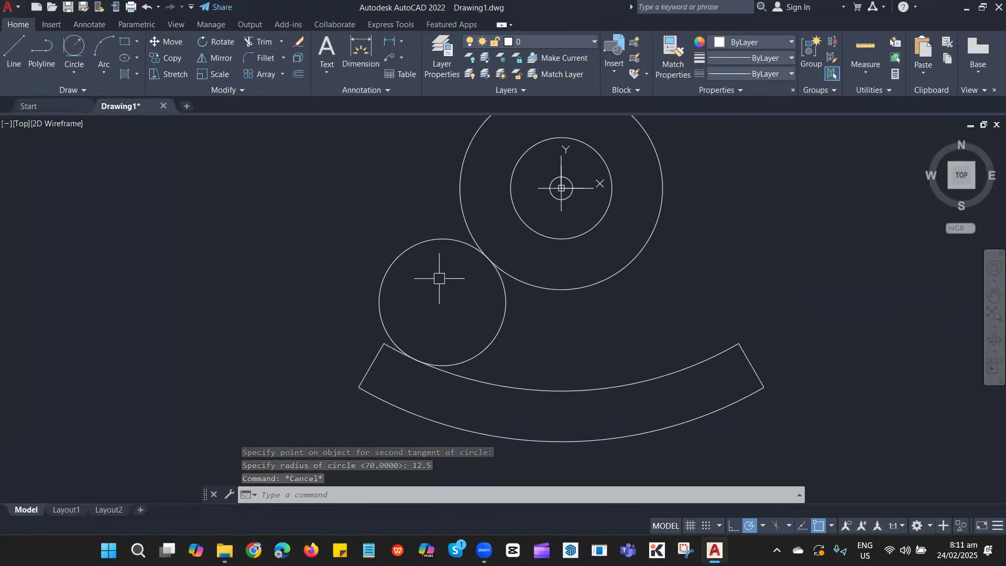
text(tr)
key(Return)
drag(420, 278, 367, 225)
key(Escape)
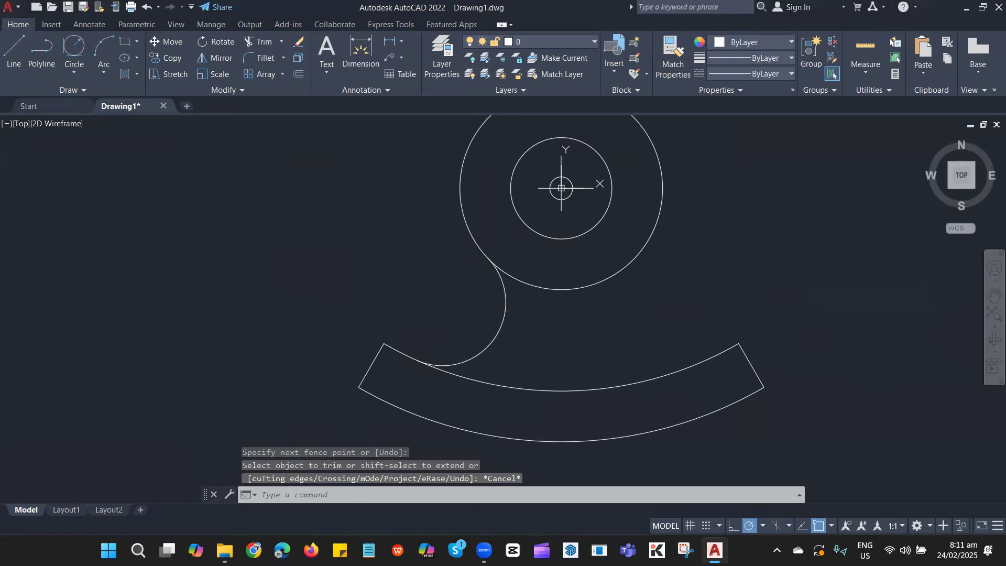
- Mirror the left fillet arc across the vertical centreline through the bottom of the radius 20 circle, keeping the original
click(530, 311)
click(477, 321)
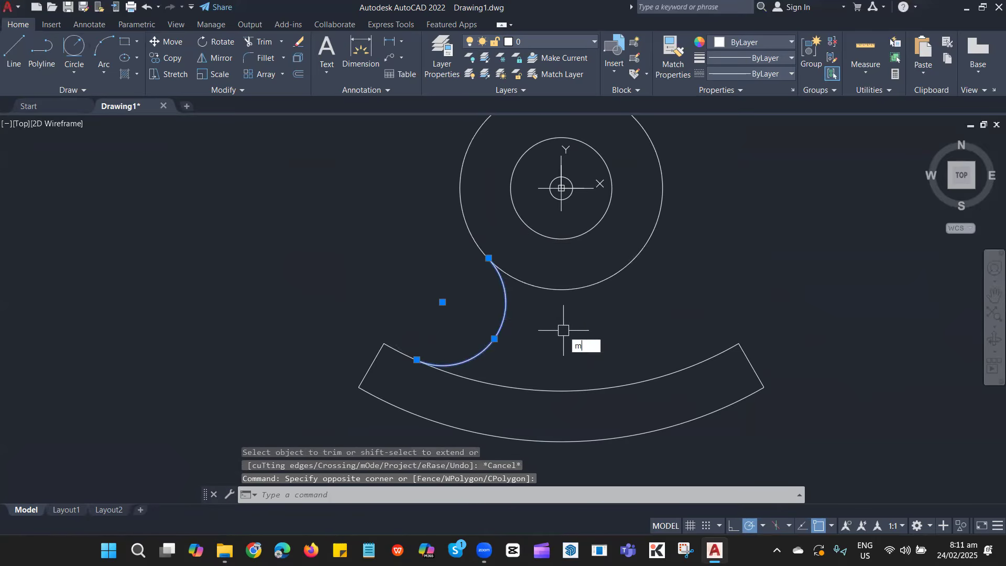
text(mi)
key(Return)
click(562, 290)
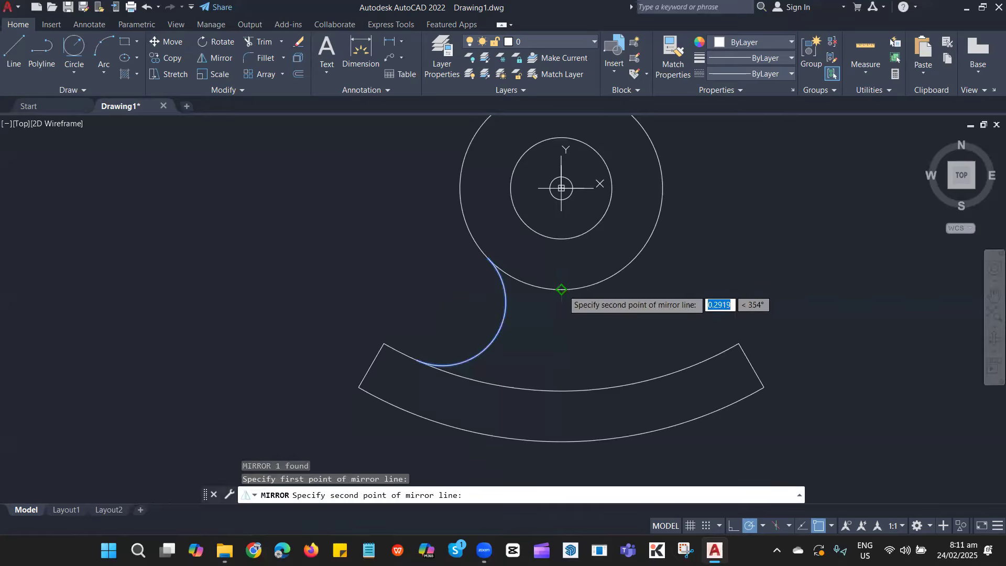
click(561, 457)
key(Return)
scroll(526, 353, down, 2)
mouse_move(543, 302)
middle_down()
mouse_move(616, 371)
mouse_move(615, 329)
middle_up()
middle_drag(471, 331, 646, 322)
scroll(637, 333, down, 2)
middle_drag(613, 361, 541, 333)
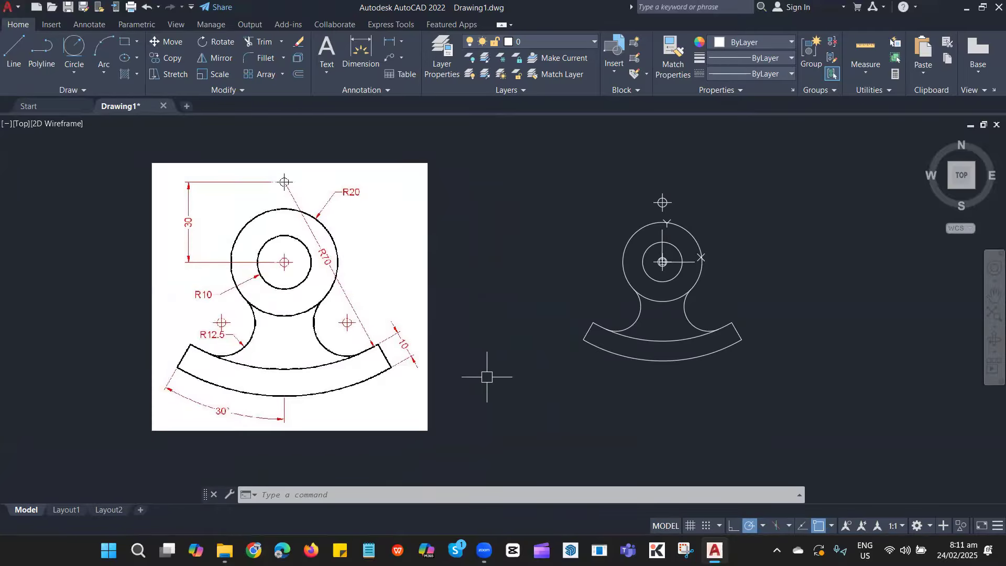
click(485, 550)
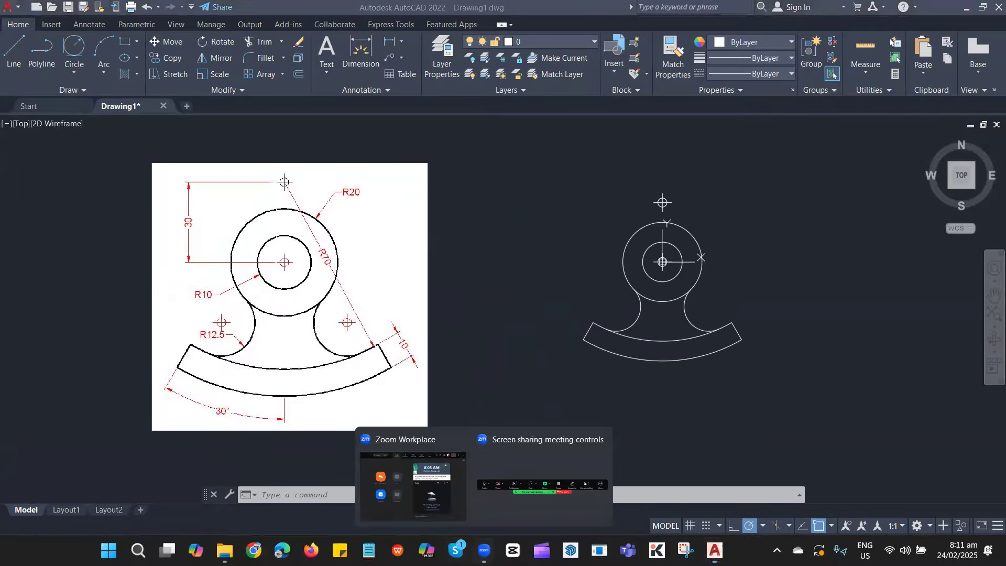
click(398, 484)
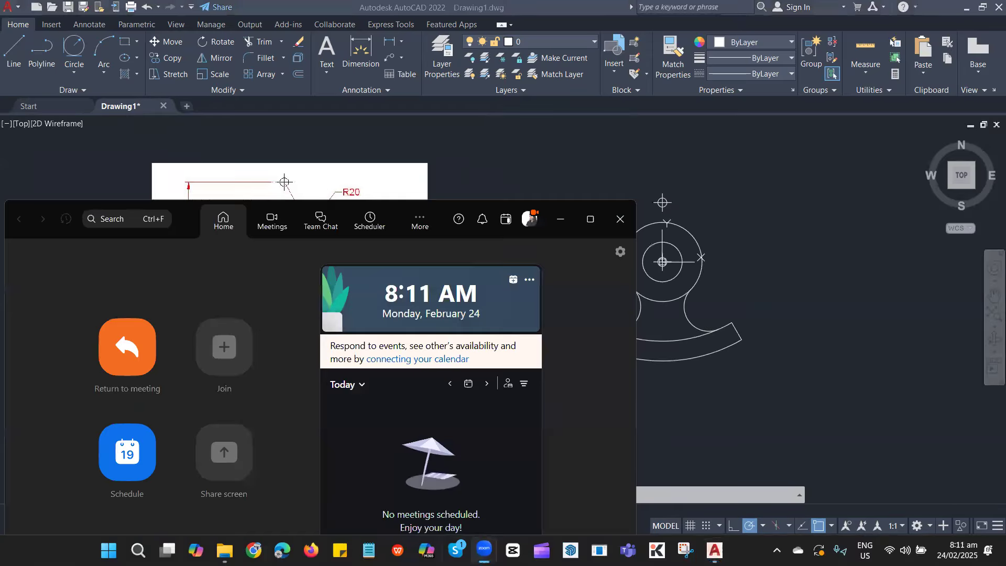
click(620, 219)
right_click(483, 550)
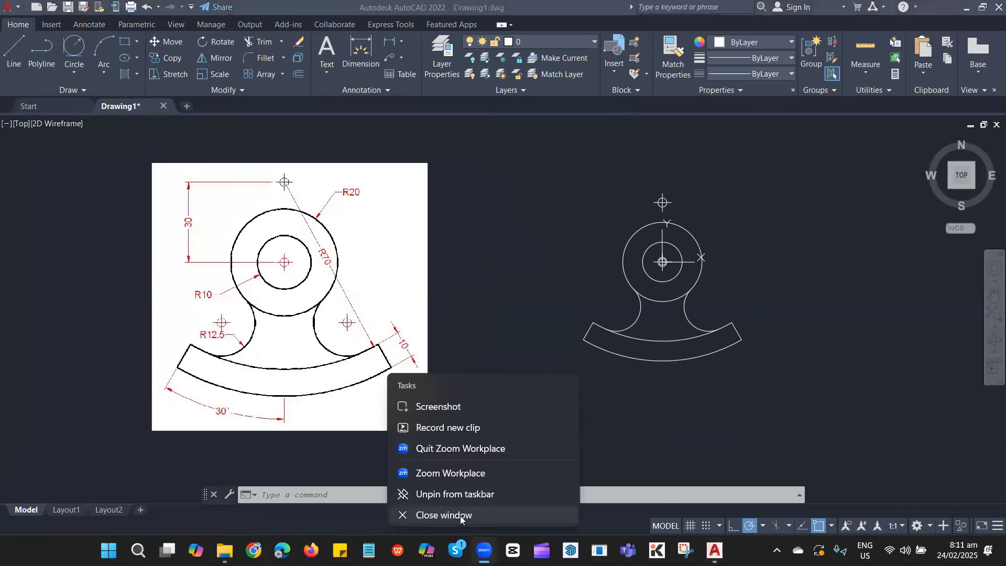